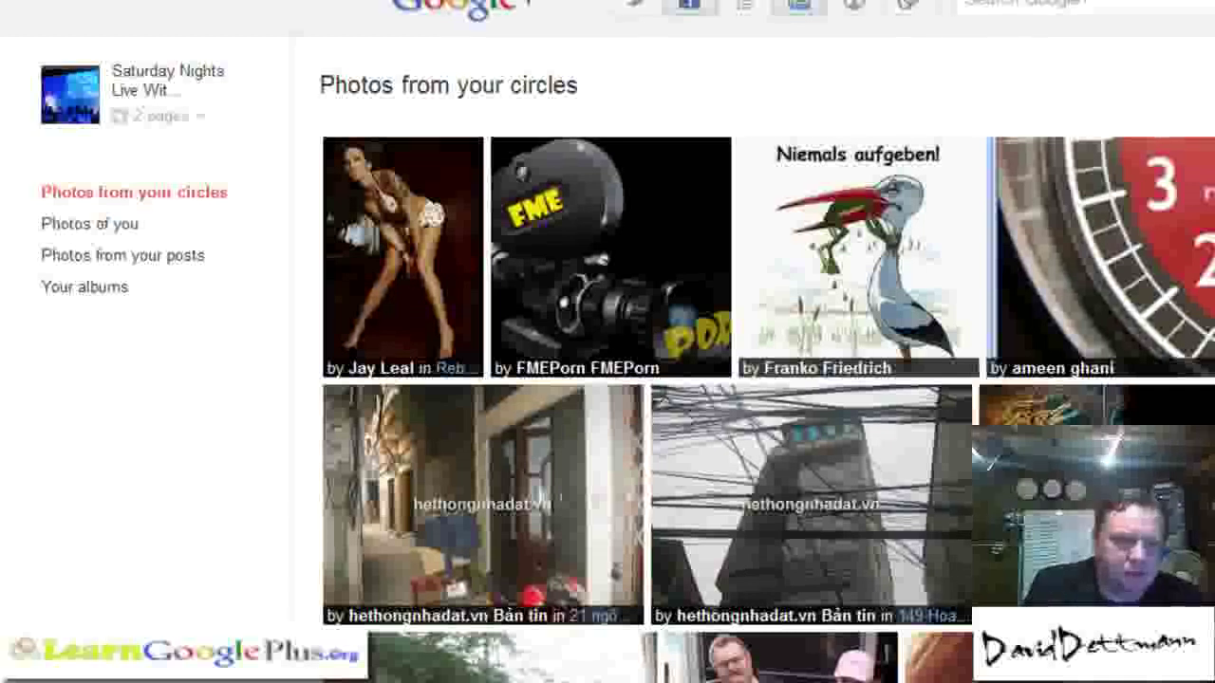
Browse Photos of you, then Photos from your posts, then Your albums.
left_click(78, 228)
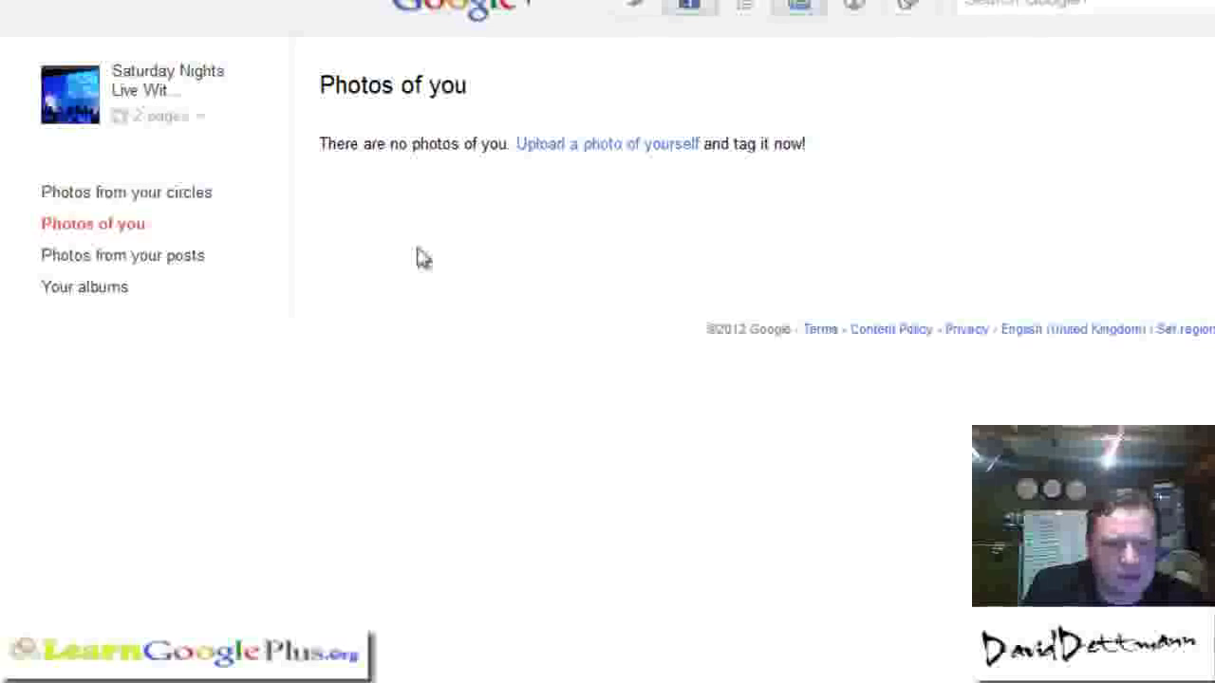
left_click(129, 264)
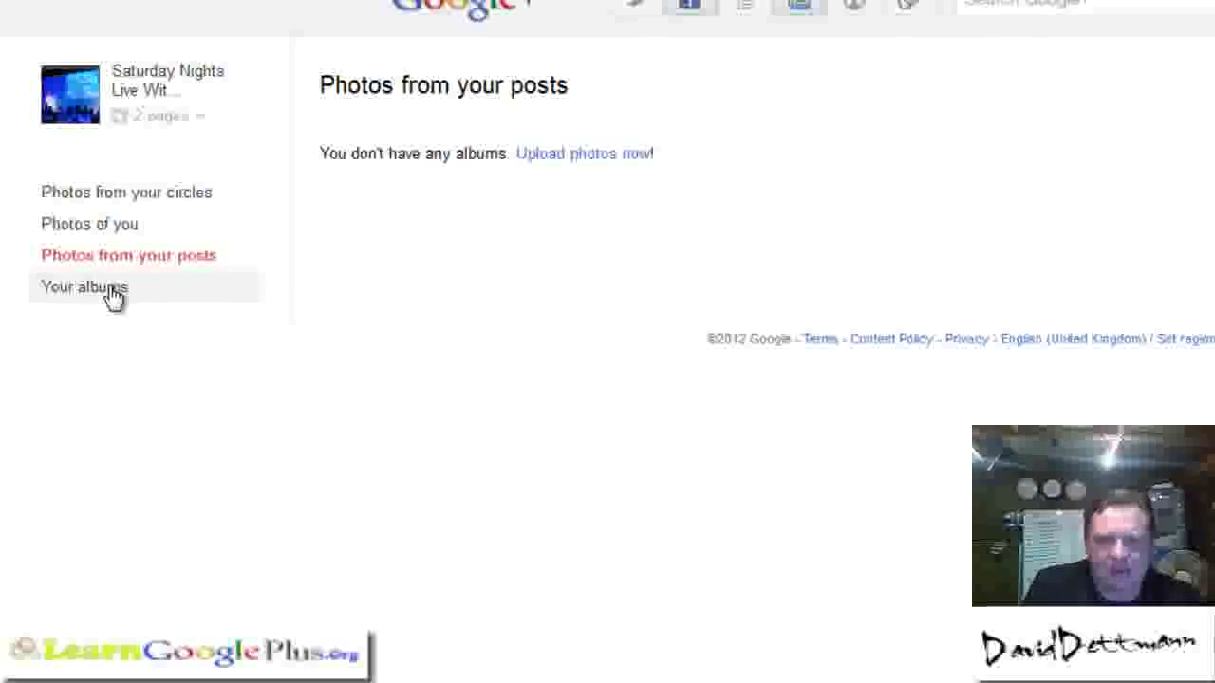
left_click(112, 296)
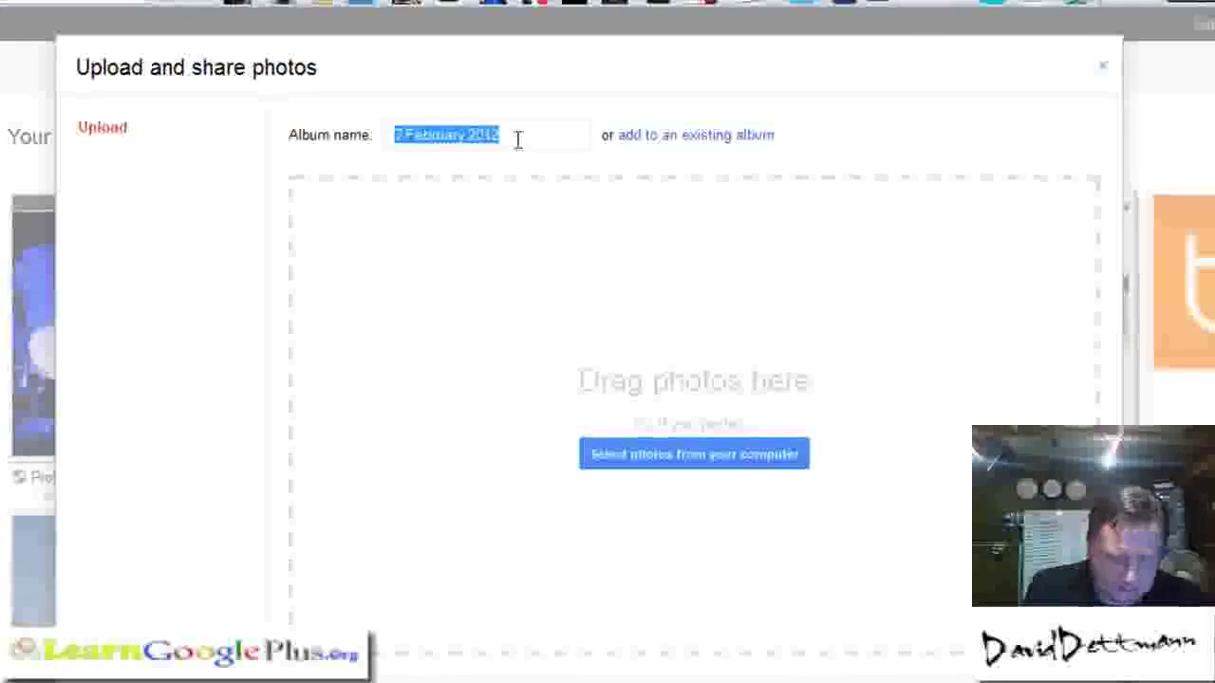
Name the new album 'Demo' and upload the apps picture from the computer.
type("D")
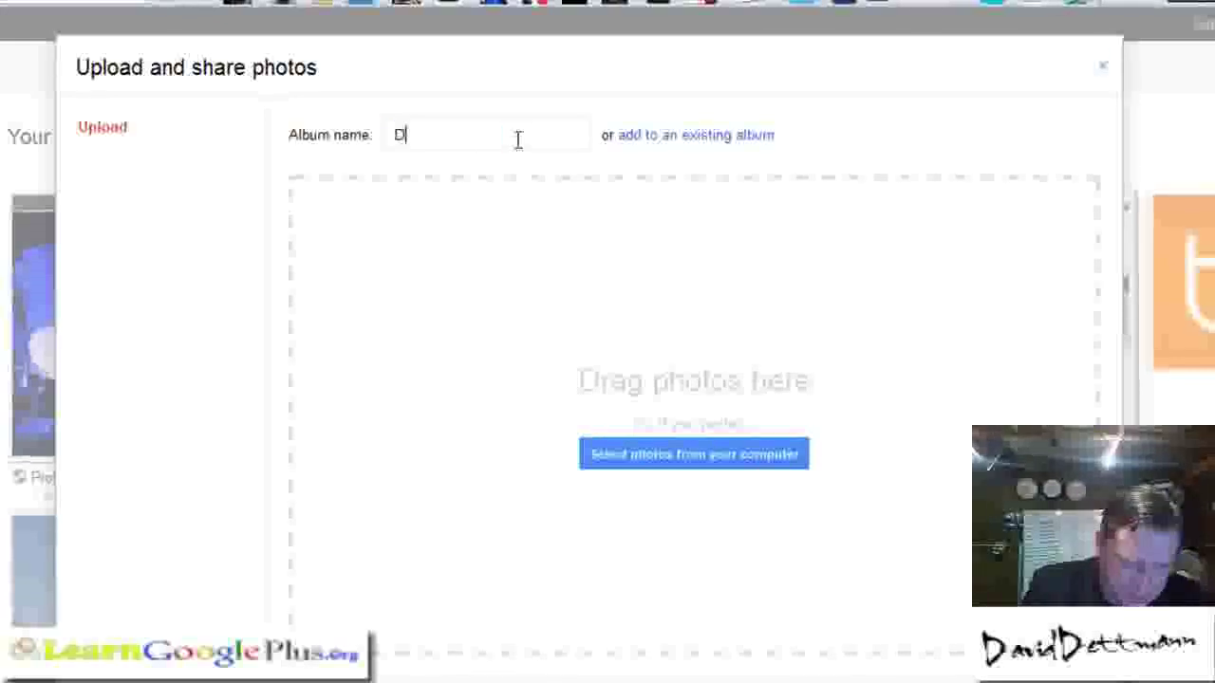
type("emo")
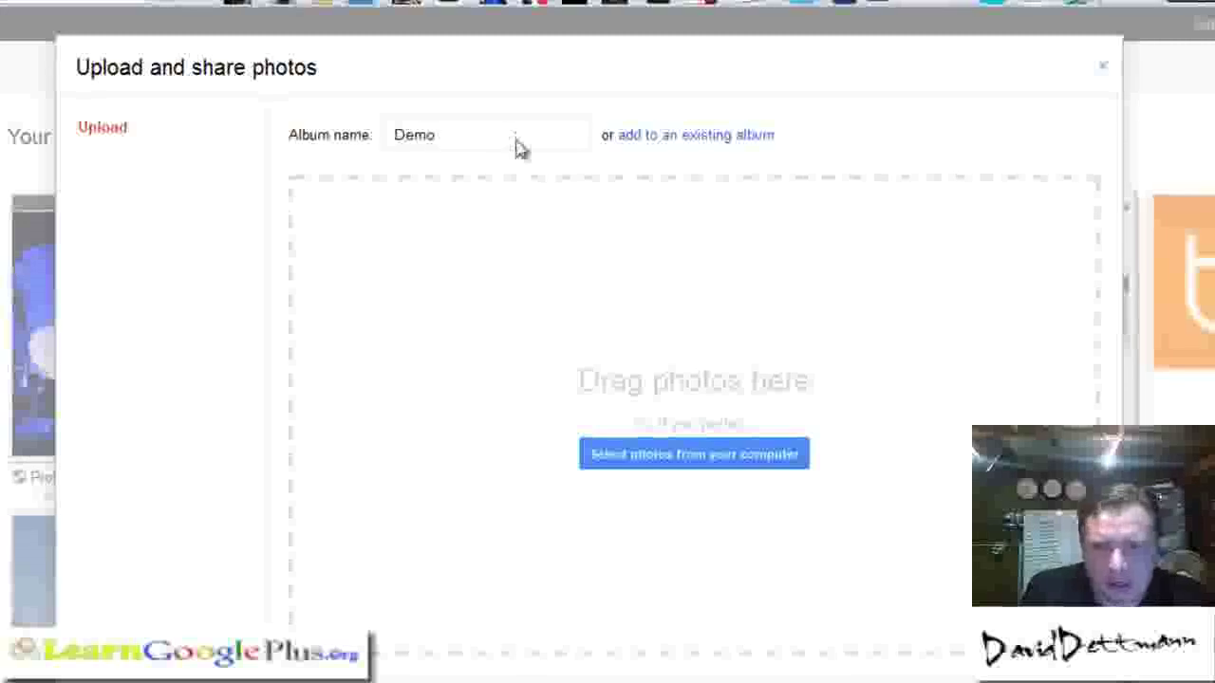
left_click(677, 456)
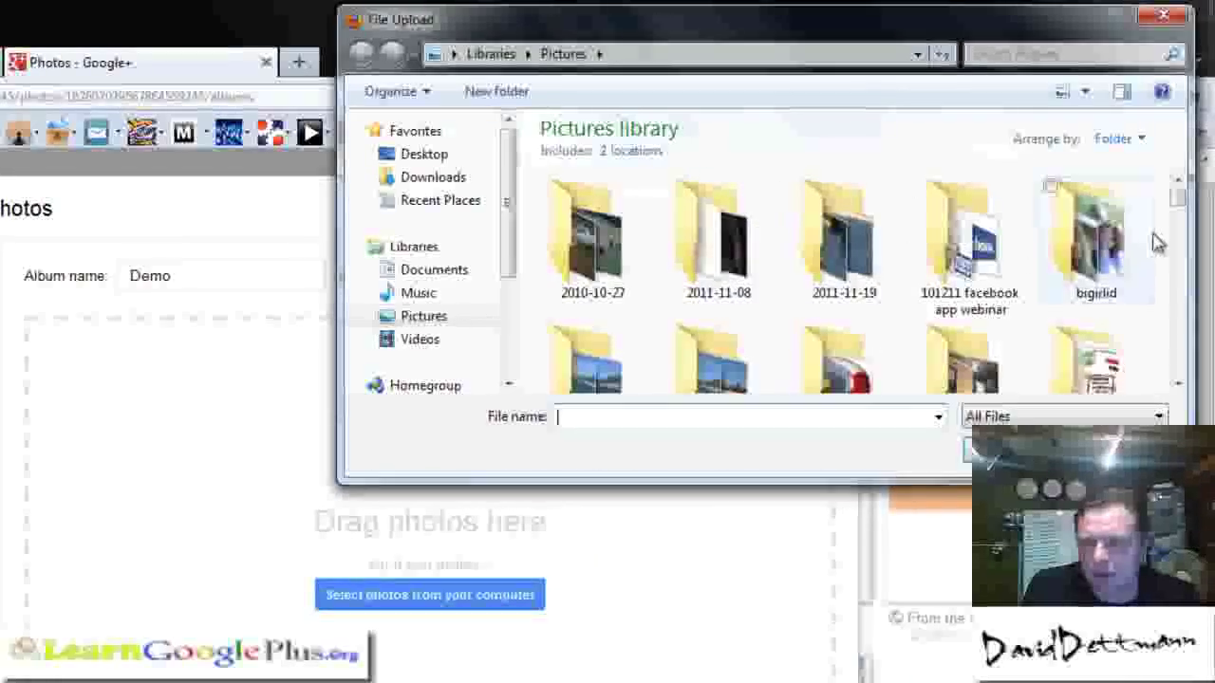
left_click_drag(1175, 216, 1177, 248)
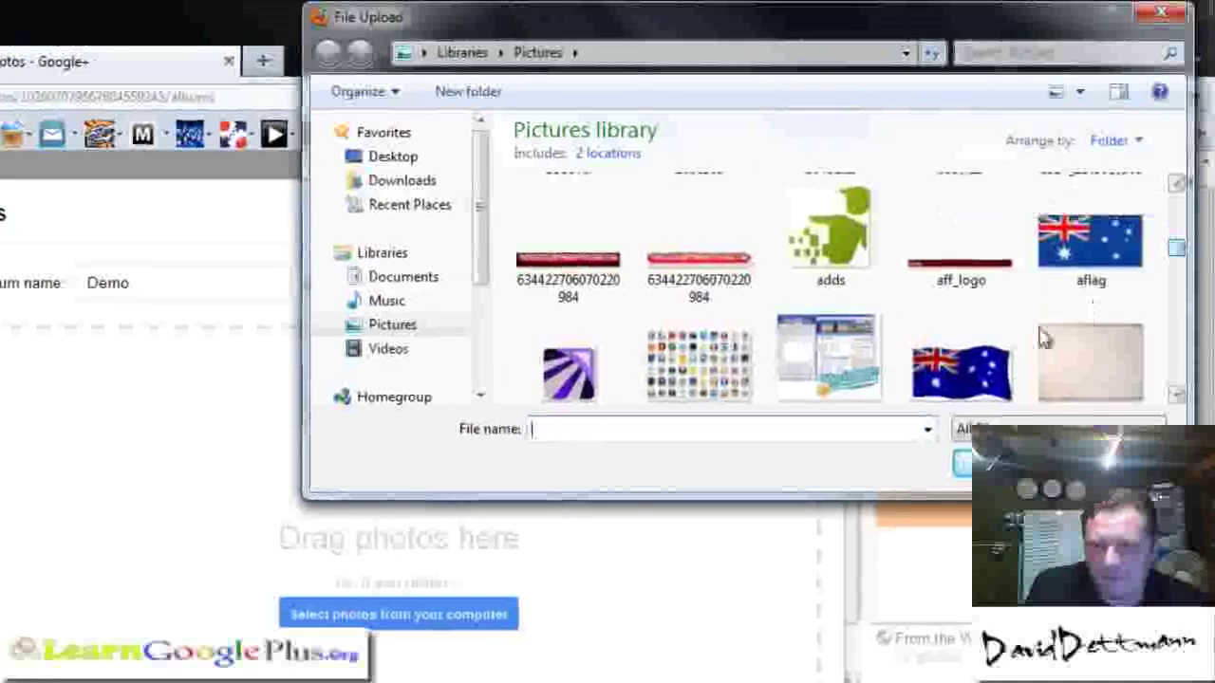
left_click_drag(848, 368, 211, 582)
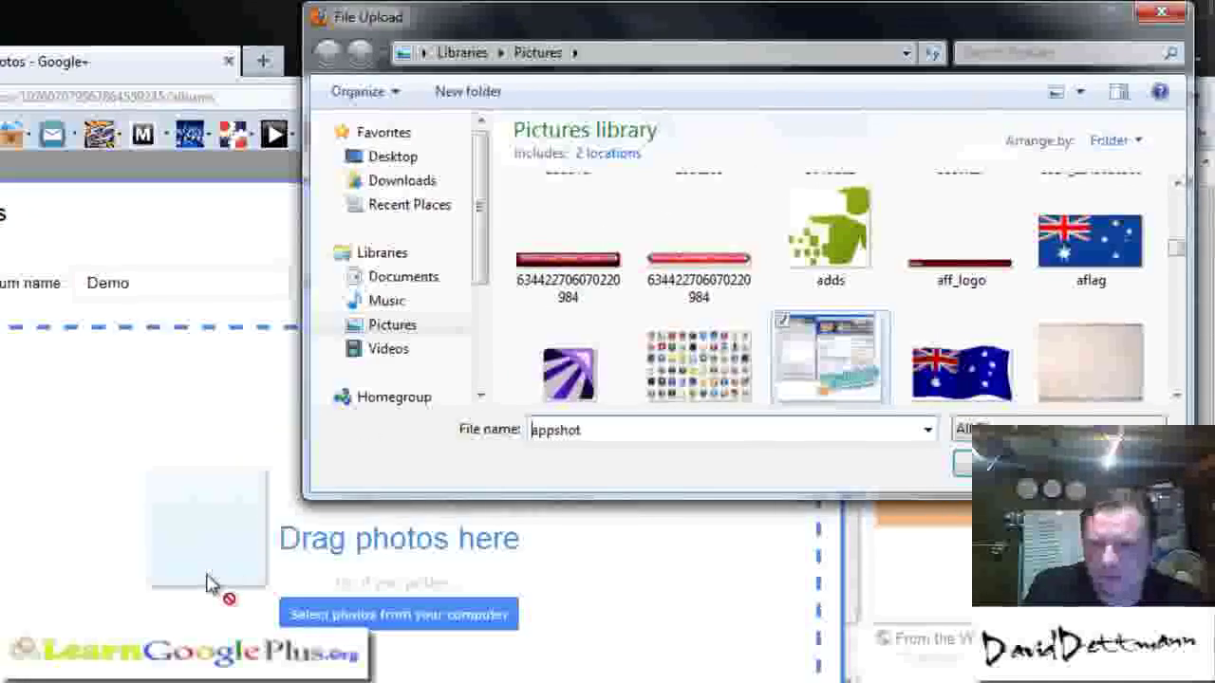
left_click_drag(723, 371, 123, 555)
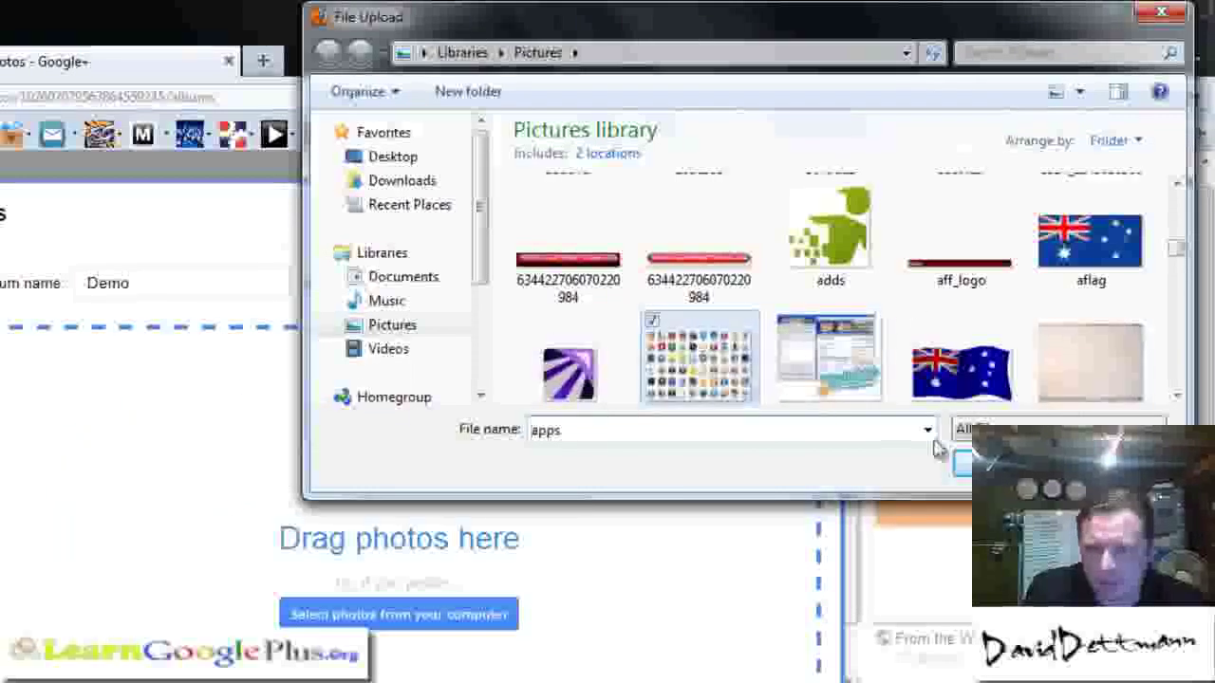
left_click(973, 463)
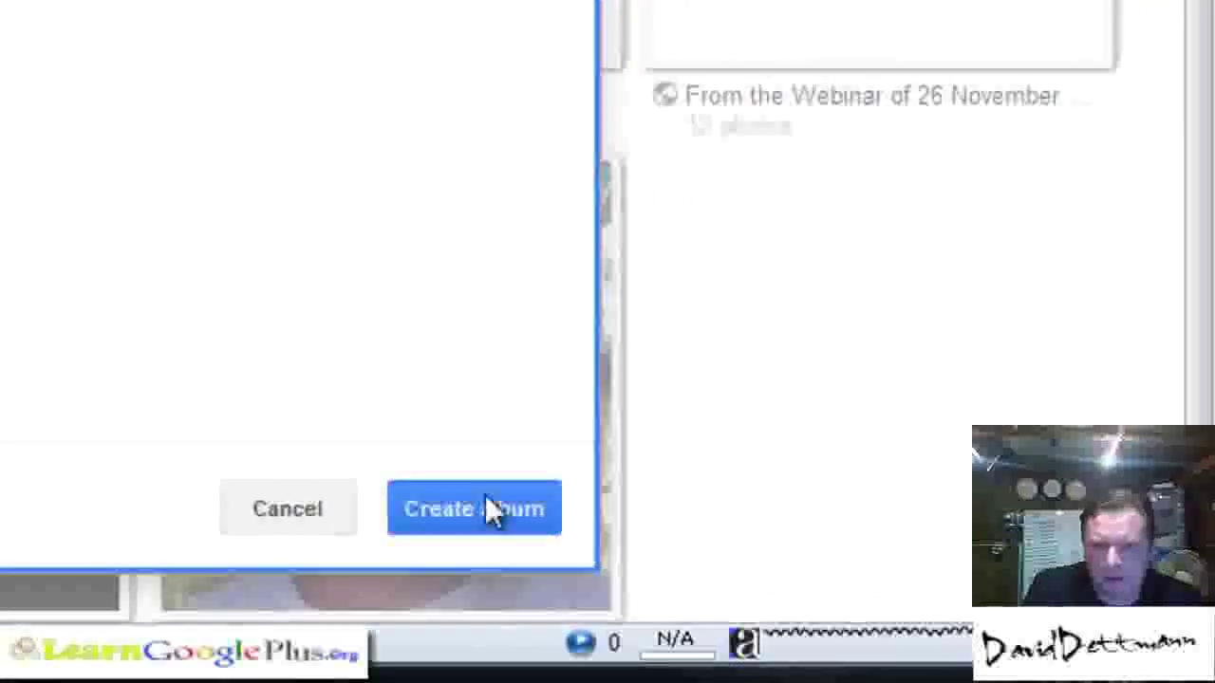
Create the Demo album and share it with the Following circle.
left_click(487, 515)
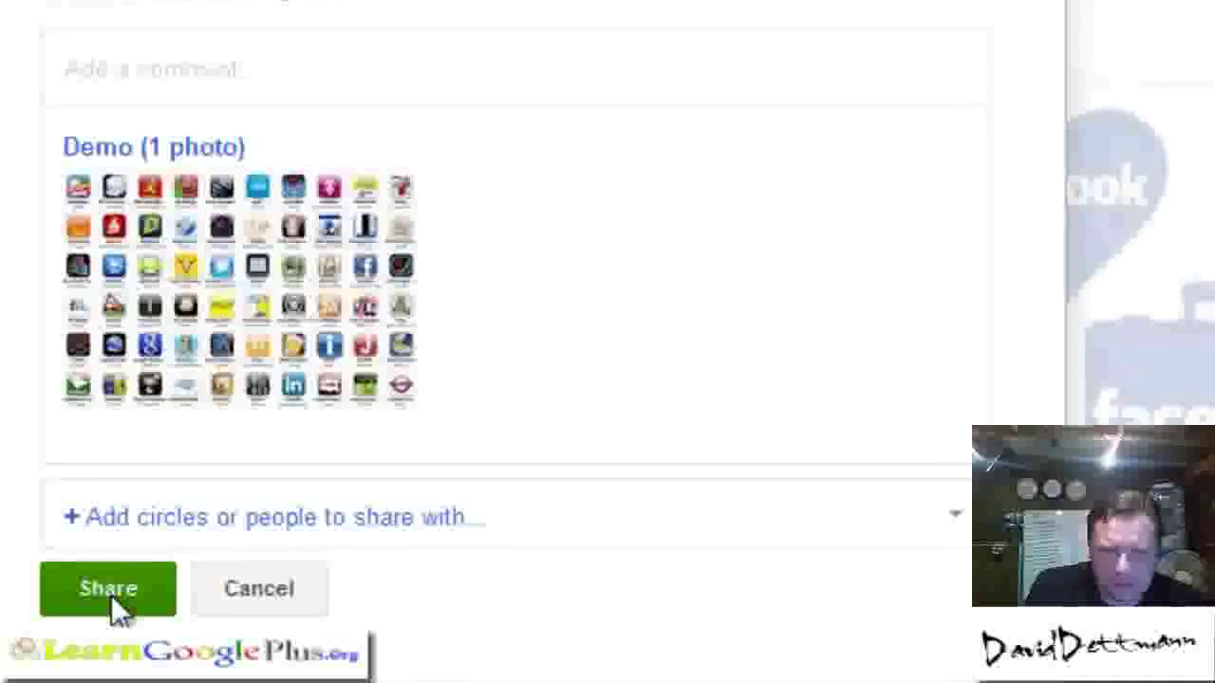
left_click(111, 595)
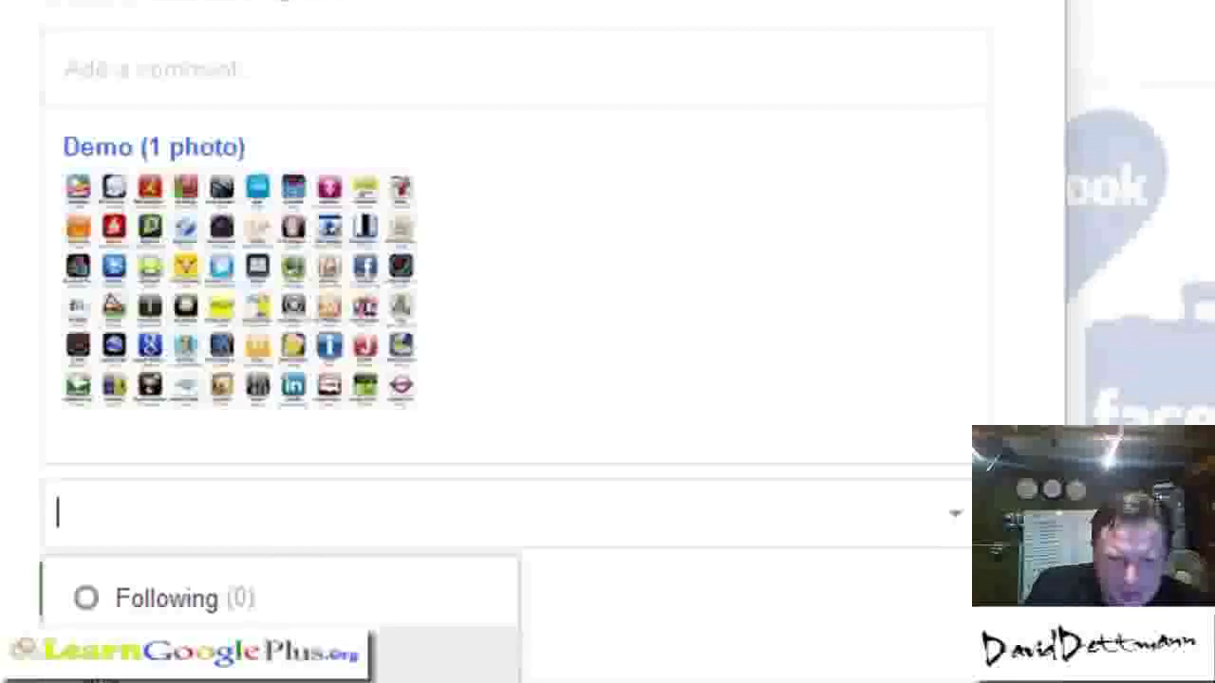
left_click(90, 598)
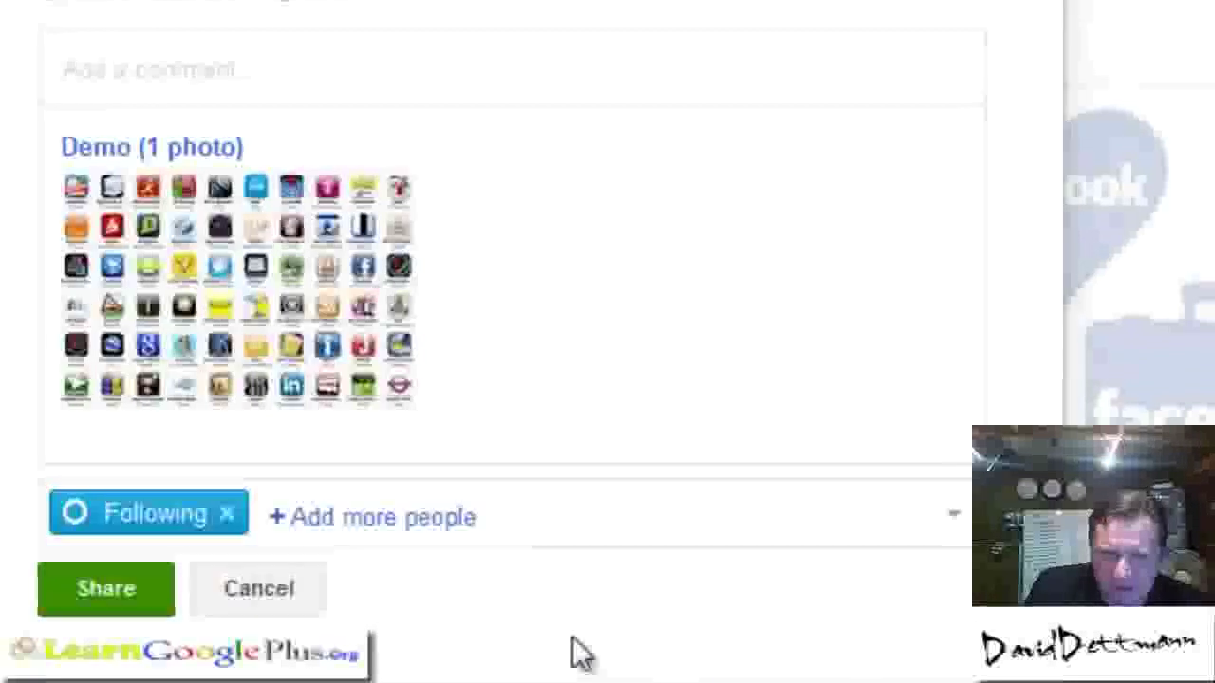
left_click(77, 587)
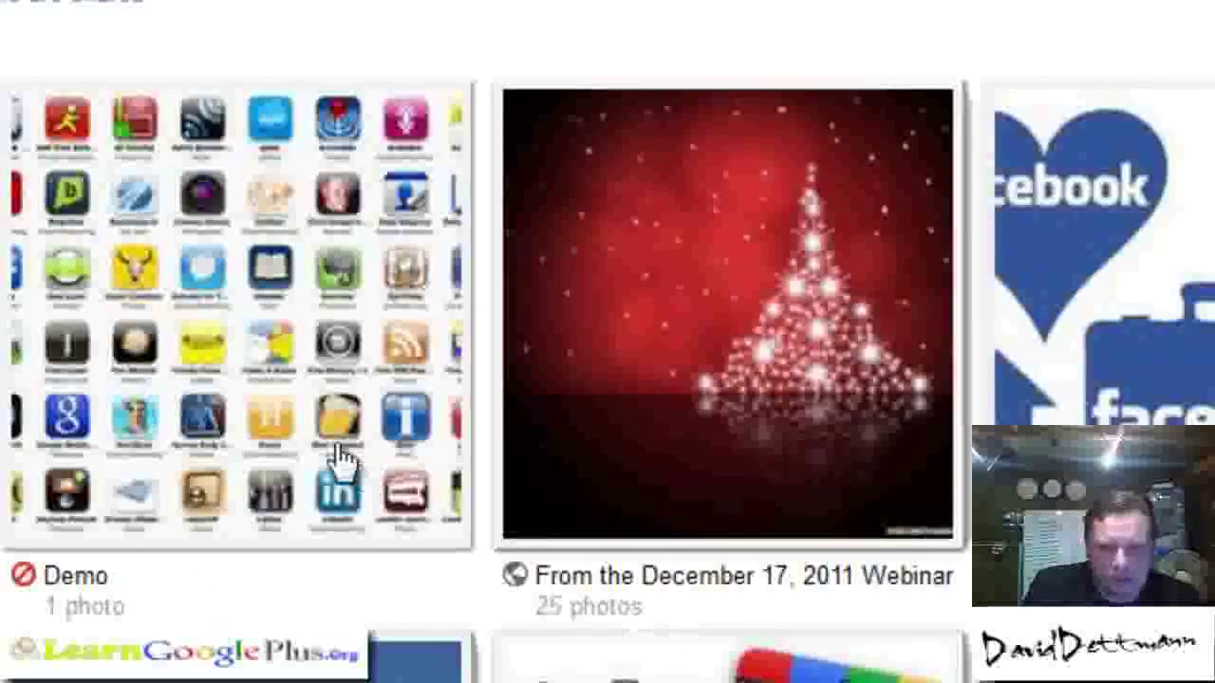
Open the Demo album and upload the Twitter, G+ and Facebook picture into it.
left_click(323, 442)
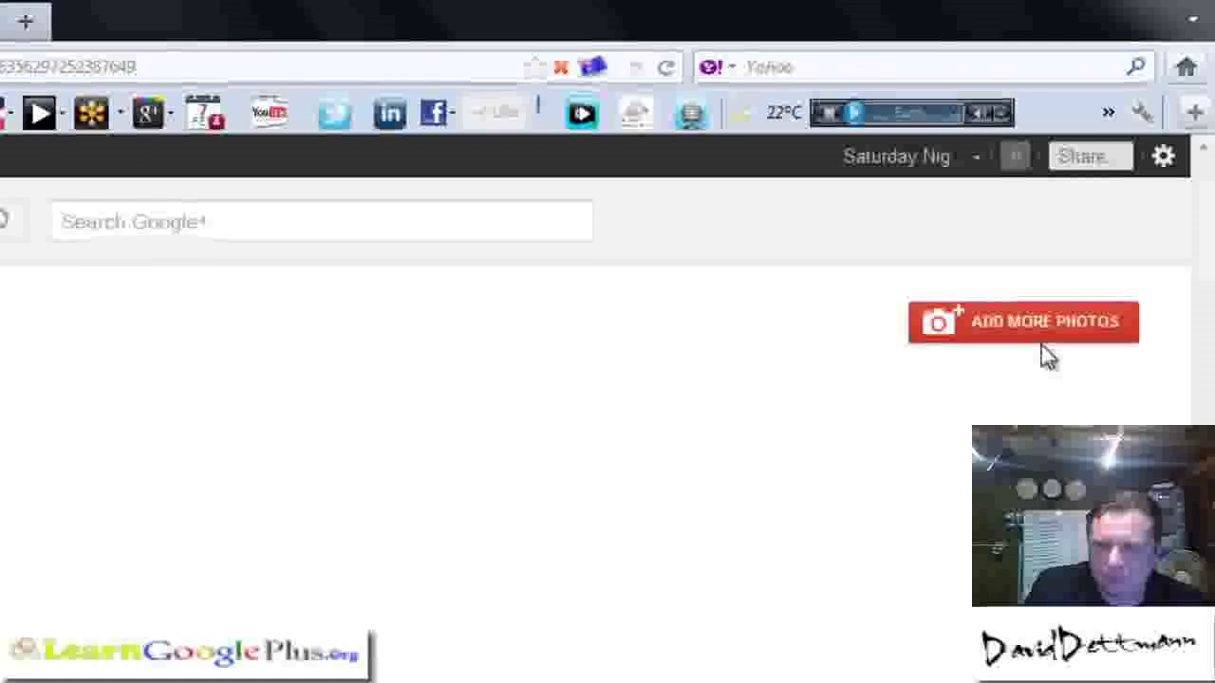
left_click(1044, 338)
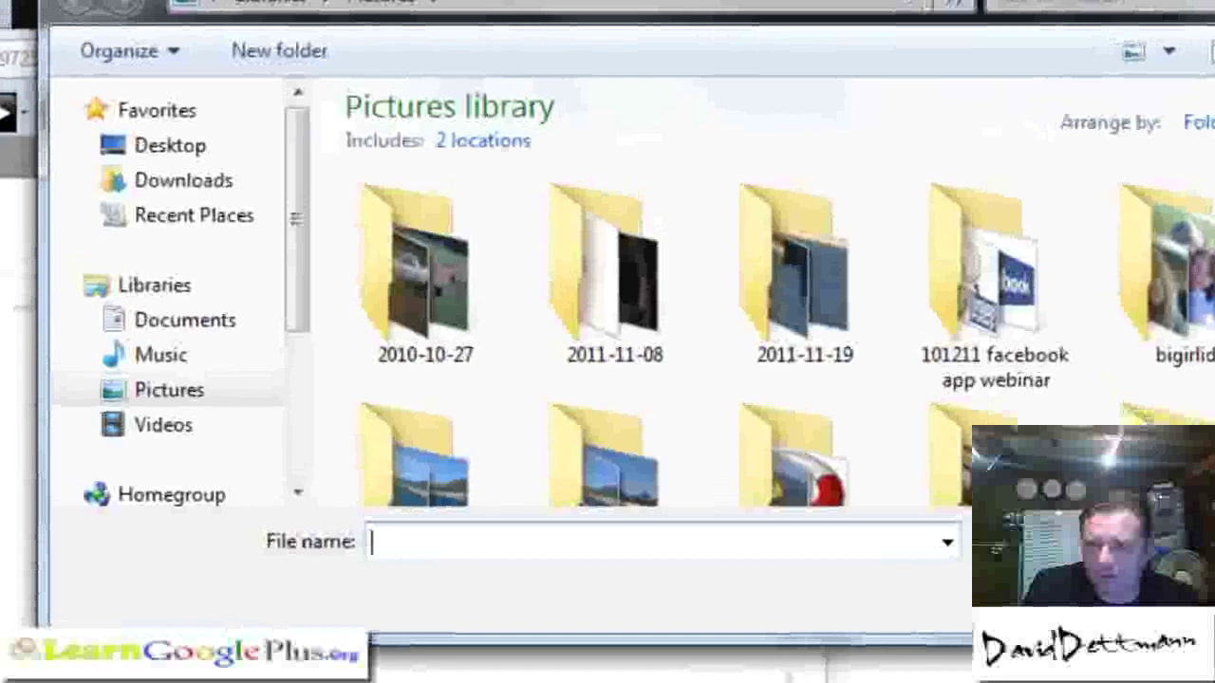
scroll(780, 327, "down", 2)
scroll(780, 328, "down", 5)
scroll(780, 328, "down", 5)
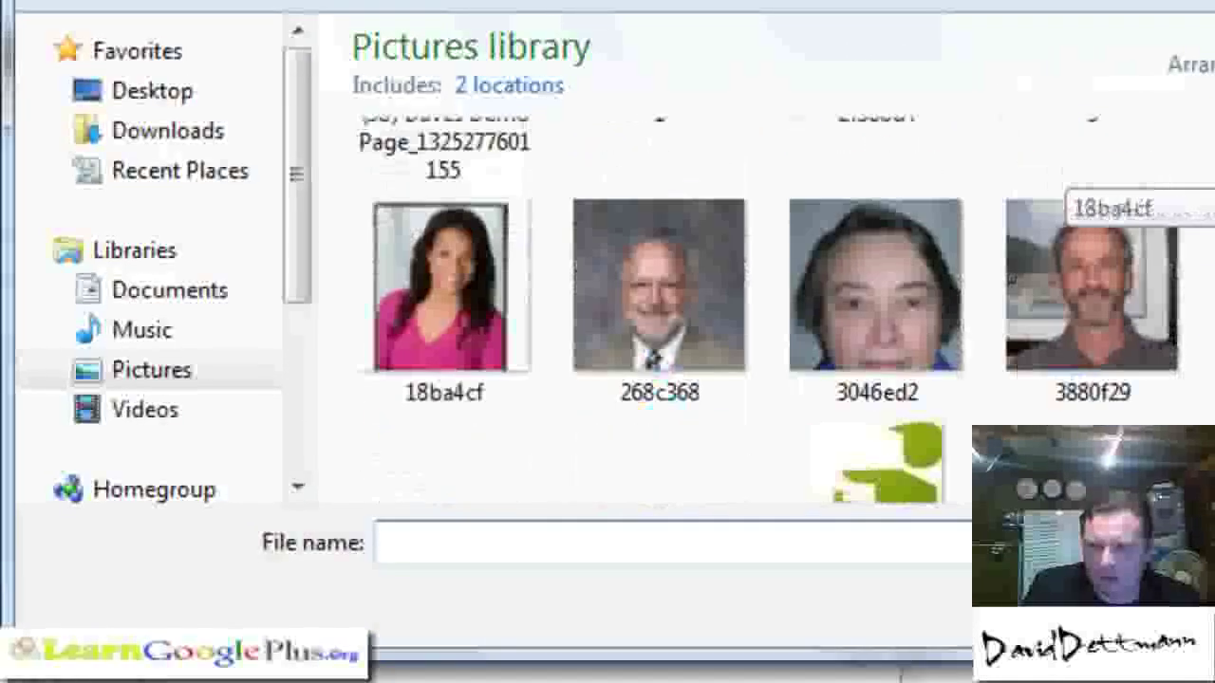
scroll(664, 380, "up", 3)
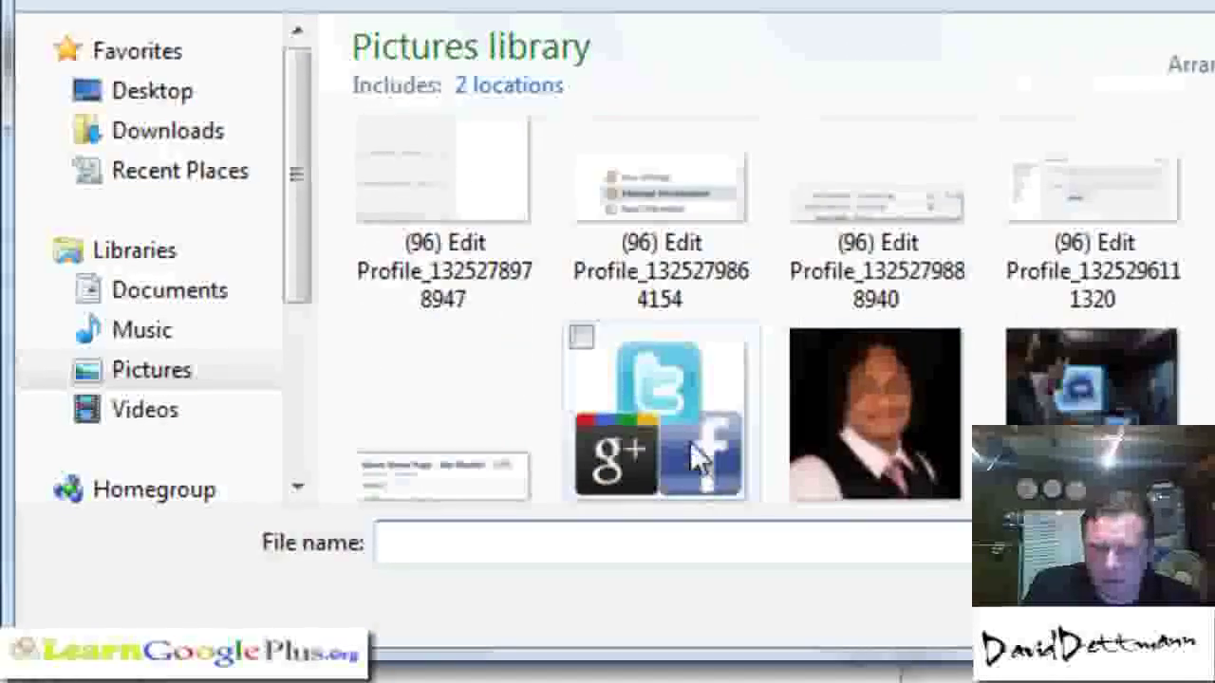
left_click(644, 458)
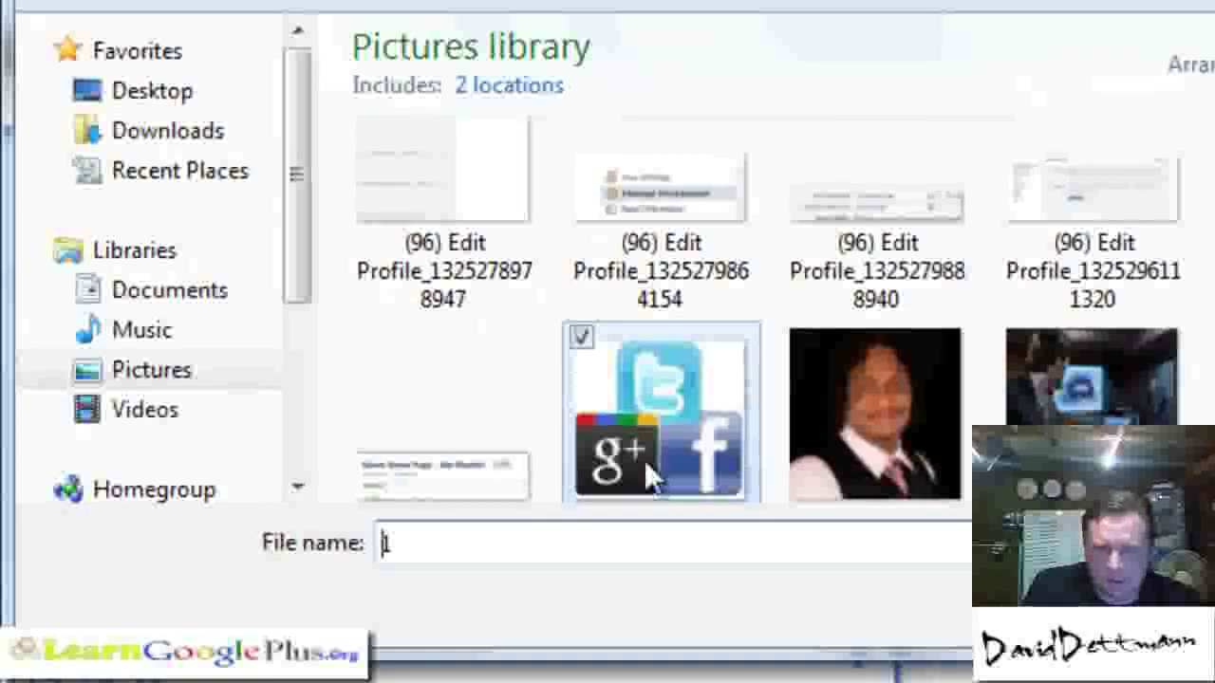
scroll(644, 458, "down", 1)
mouse_move(874, 414)
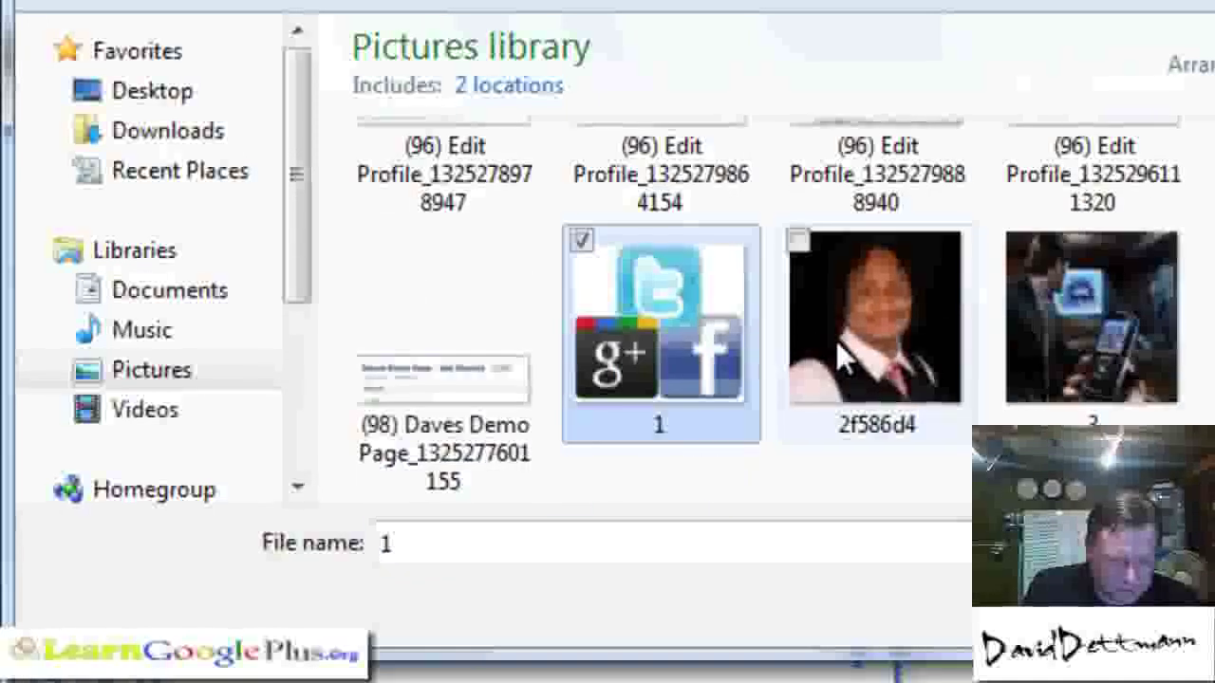
left_click(845, 356)
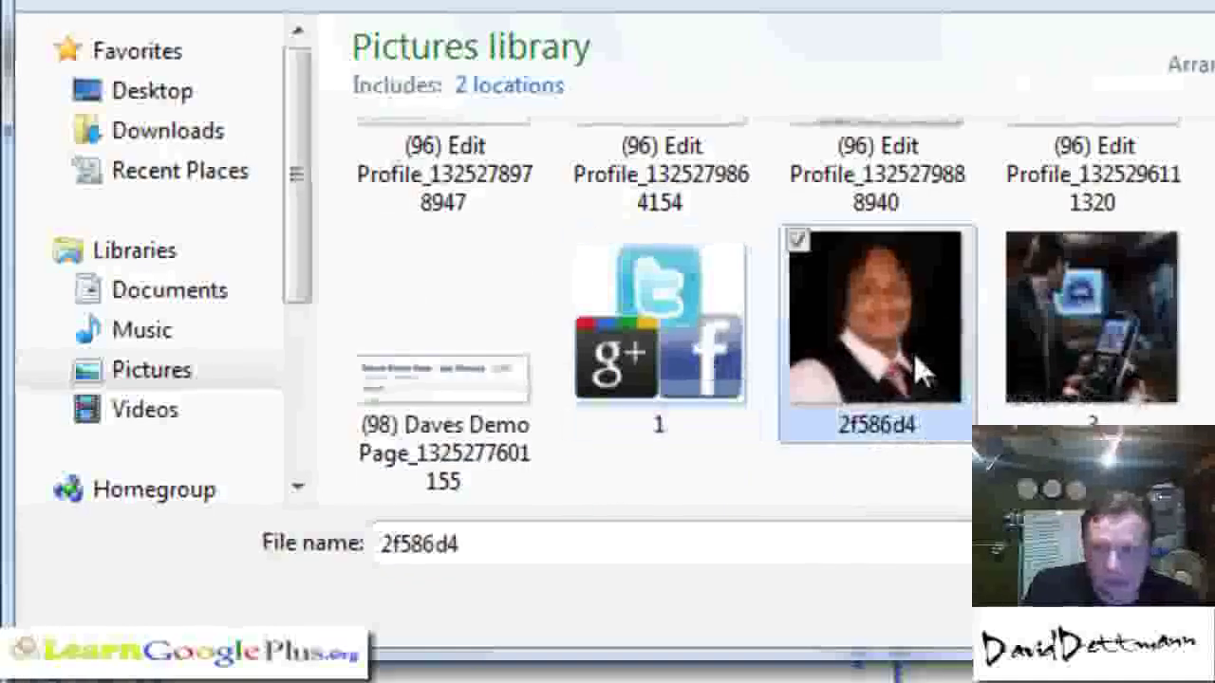
left_click(626, 366)
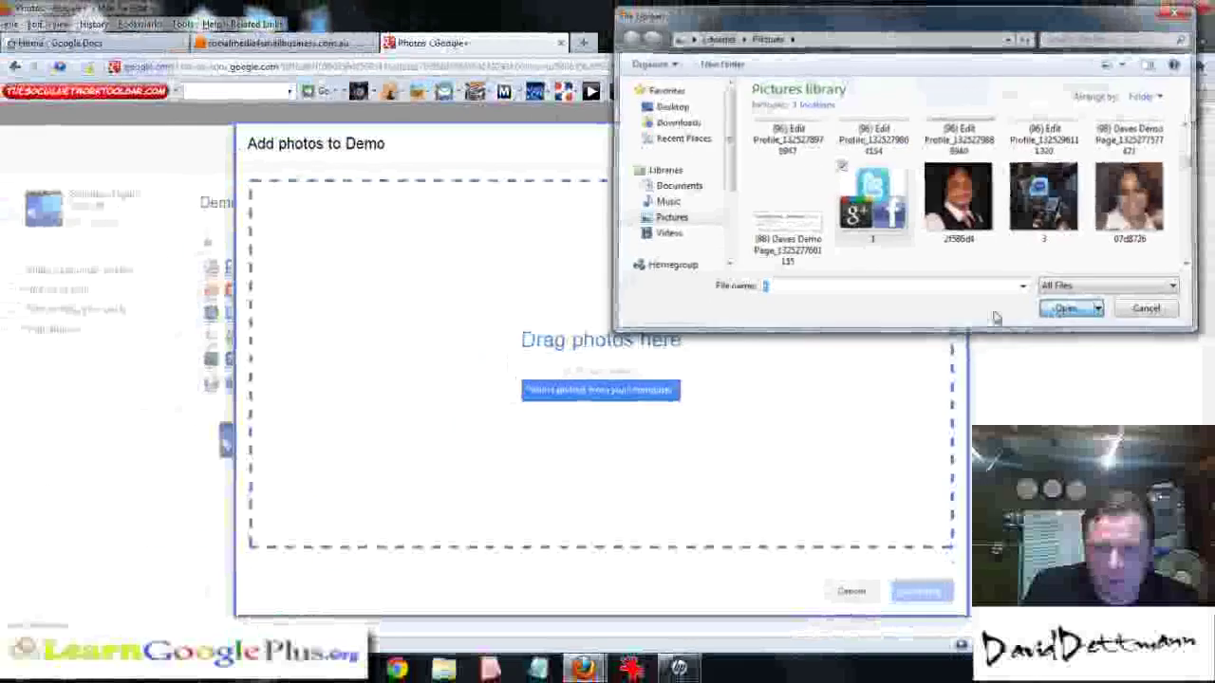
left_click(1065, 309)
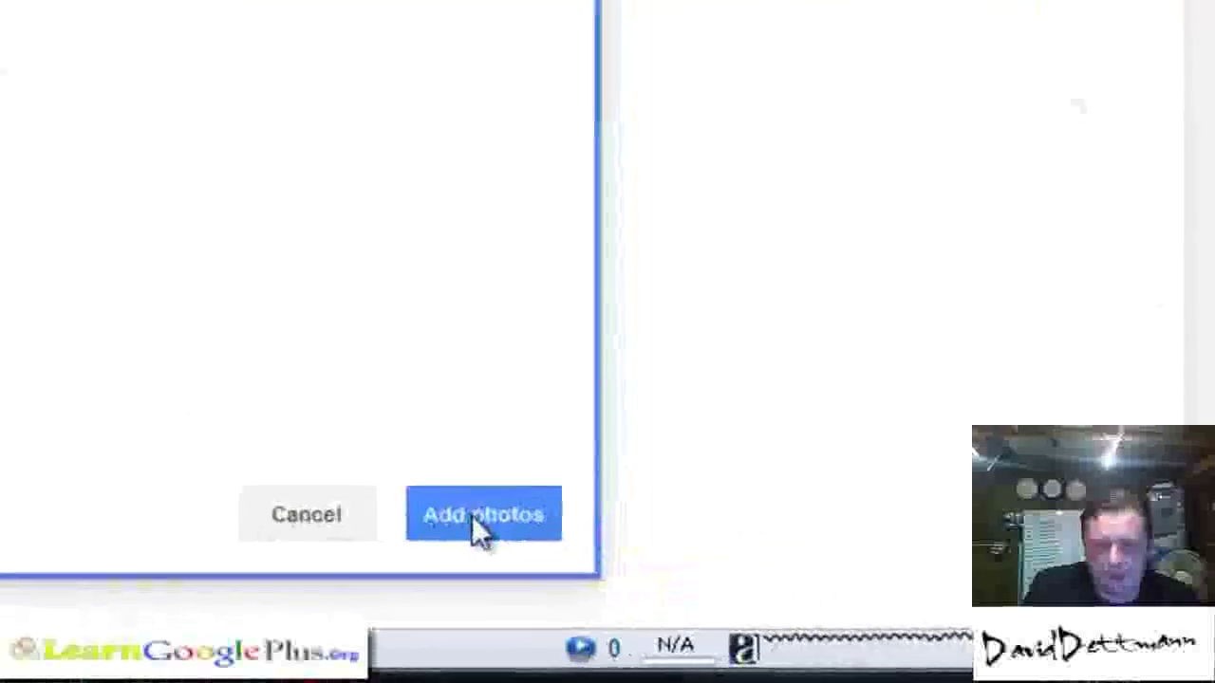
Add the uploaded photo to Demo, lock the share post, and address it to Following.
left_click(598, 546)
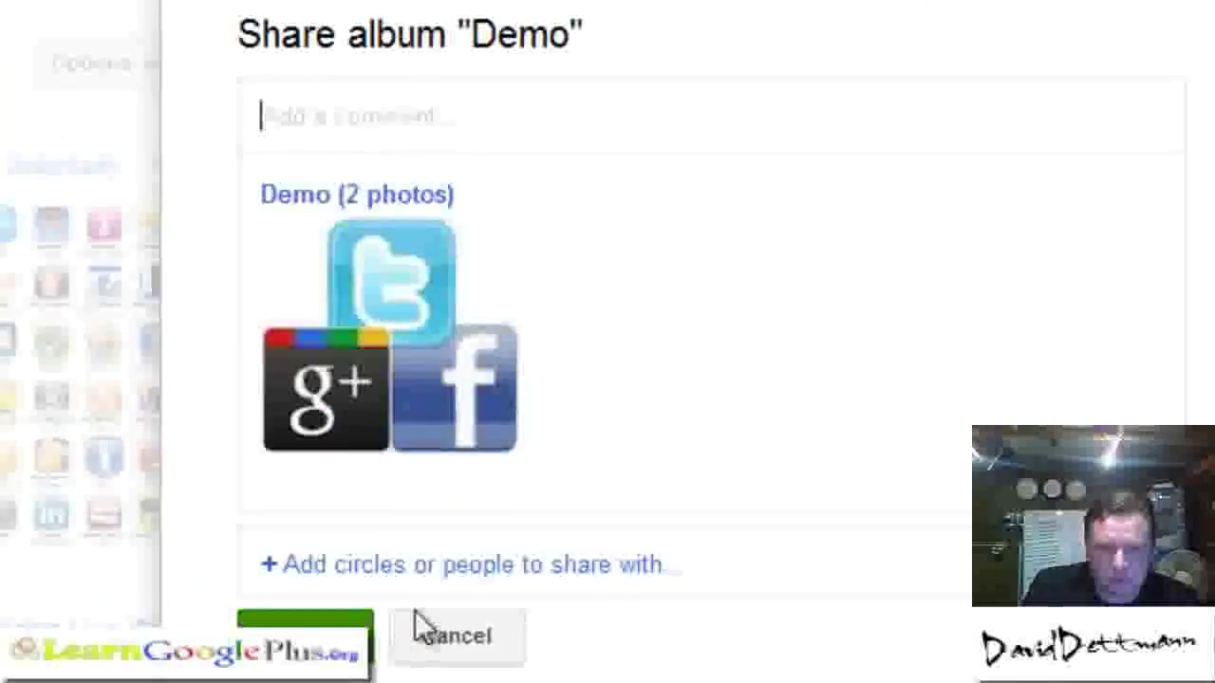
left_click(713, 655)
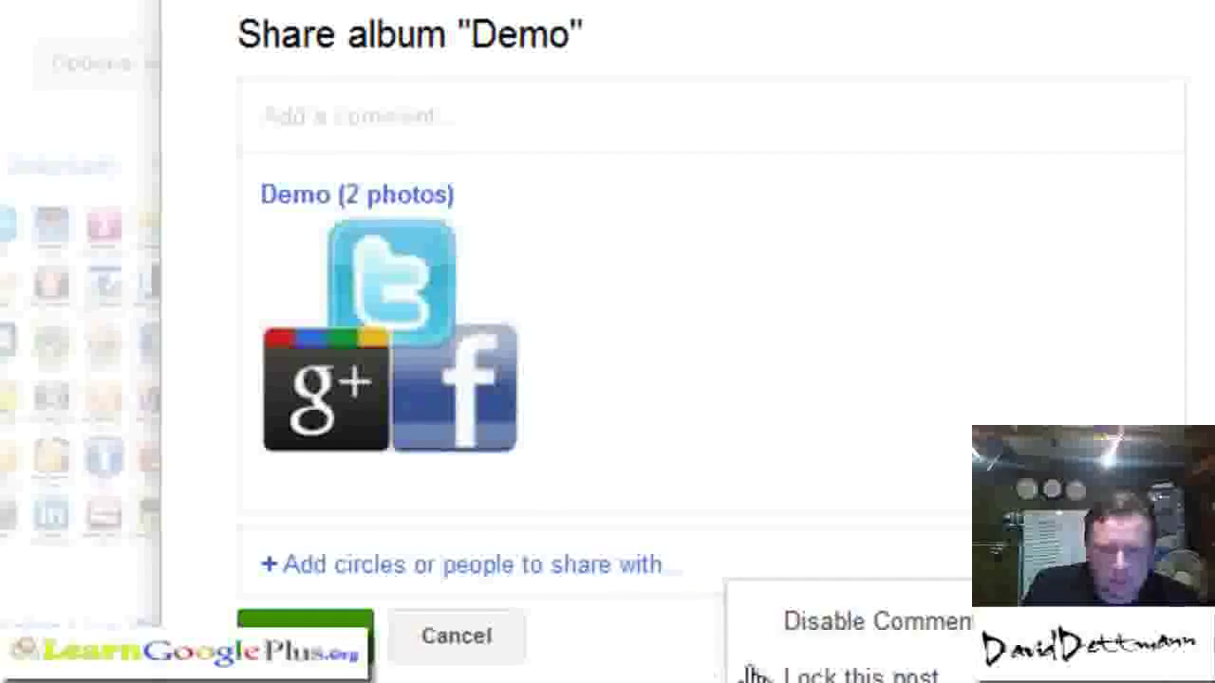
left_click(859, 675)
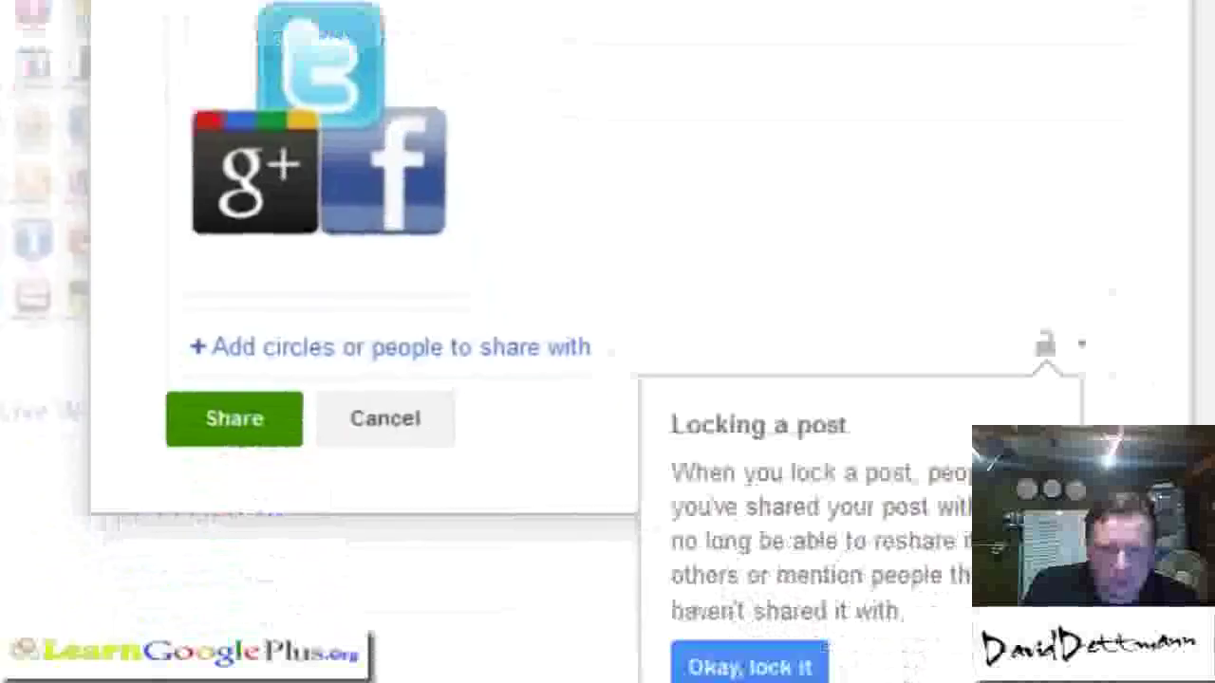
left_click(453, 152)
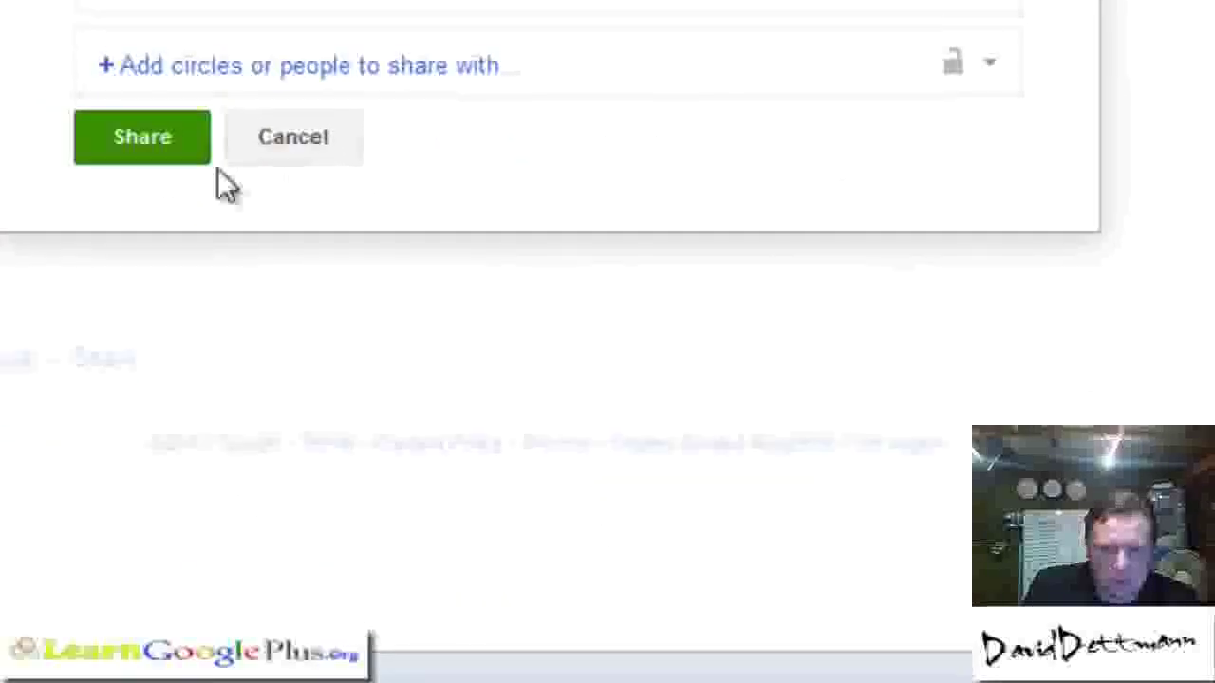
left_click(157, 152)
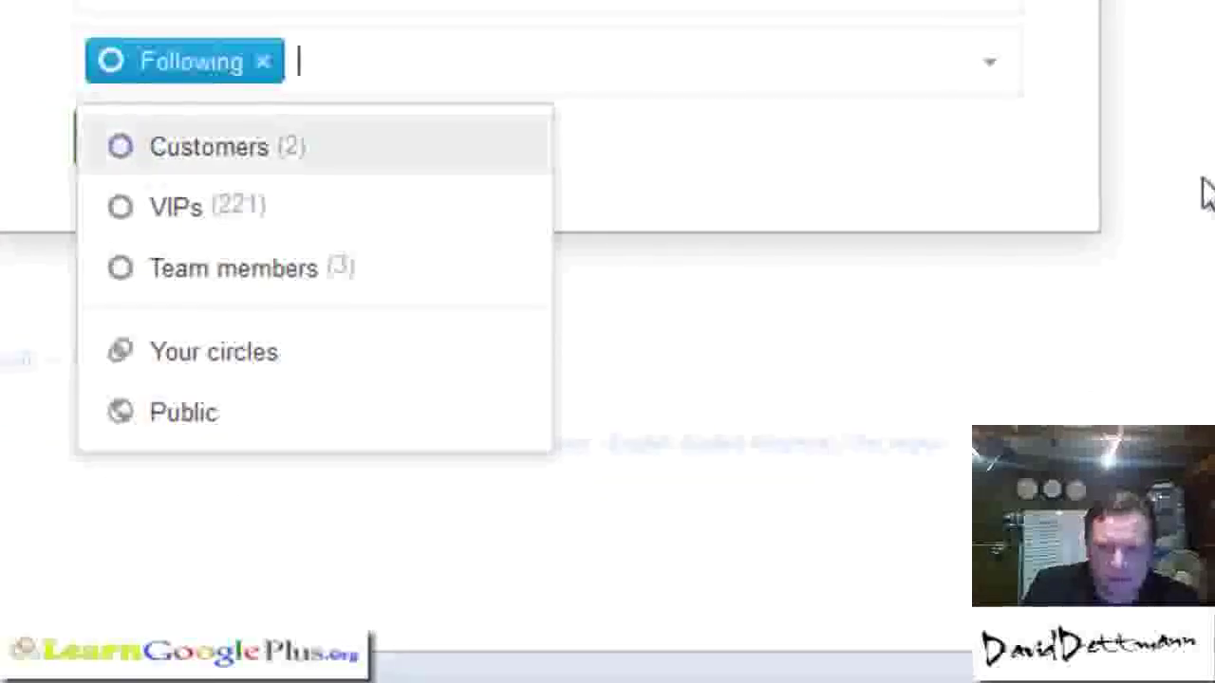
left_click(967, 337)
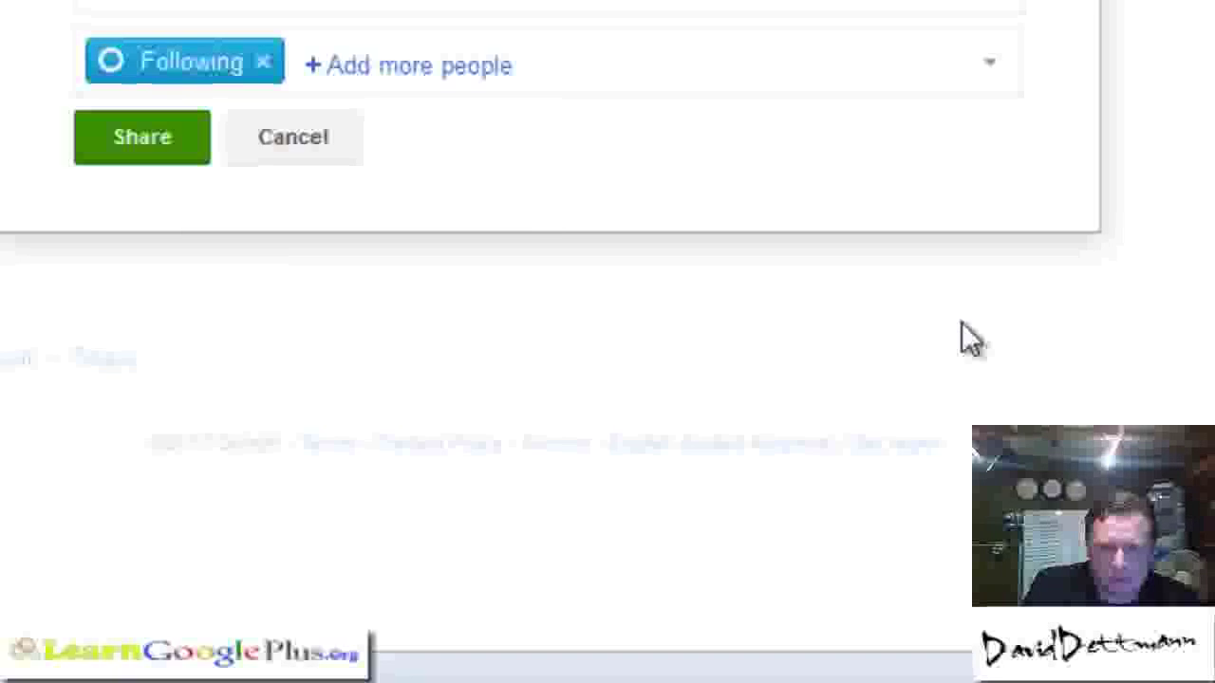
Share the locked Demo post and start adding more photos to the album.
left_click(122, 133)
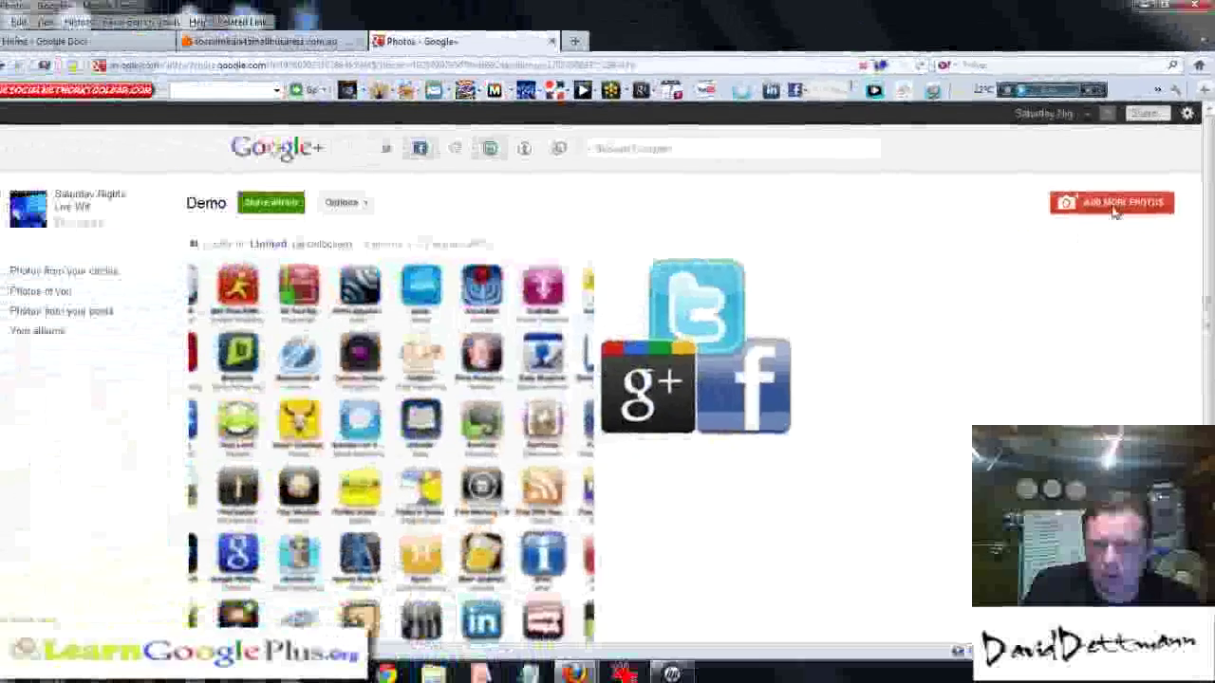
left_click(1115, 204)
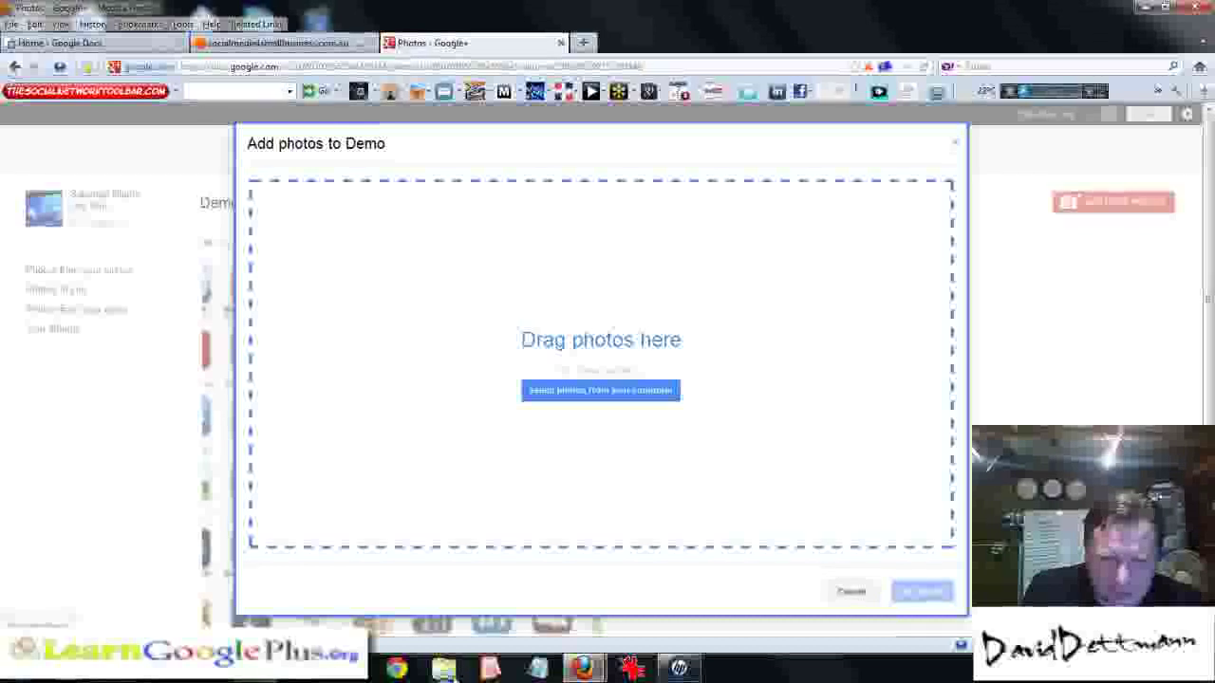
Open Pictures > Boat in Explorer and drag the shoreline and boat deck photos into the upload.
left_click(444, 672)
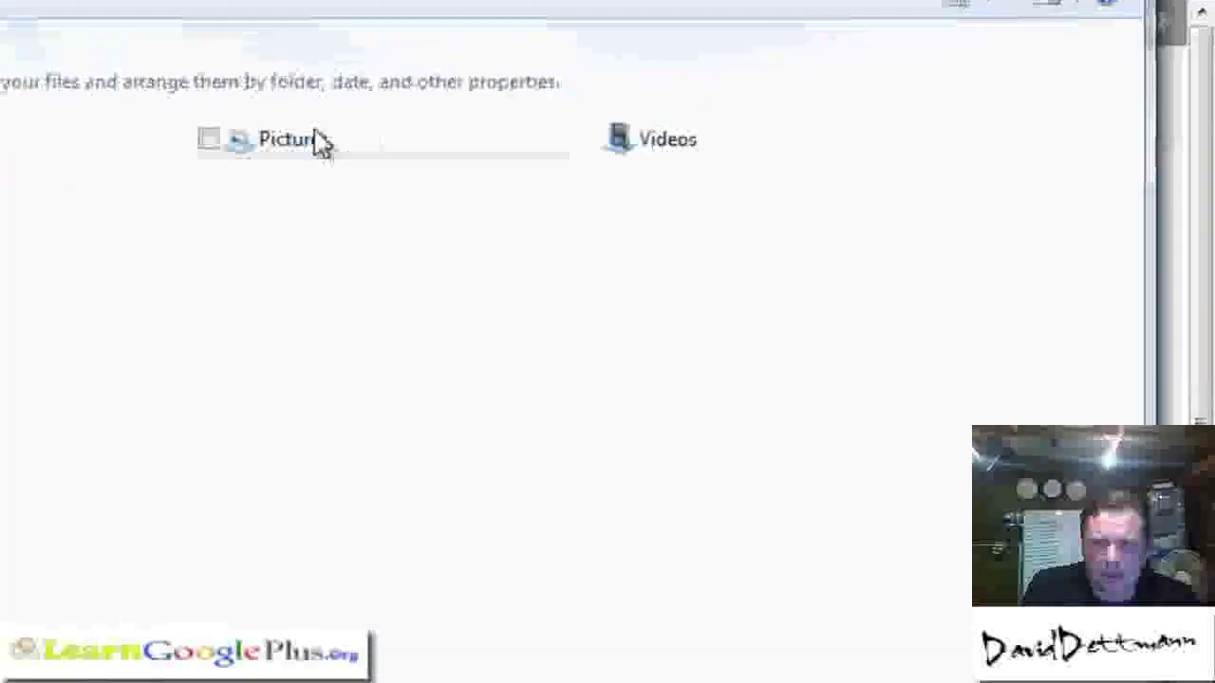
double_click(793, 169)
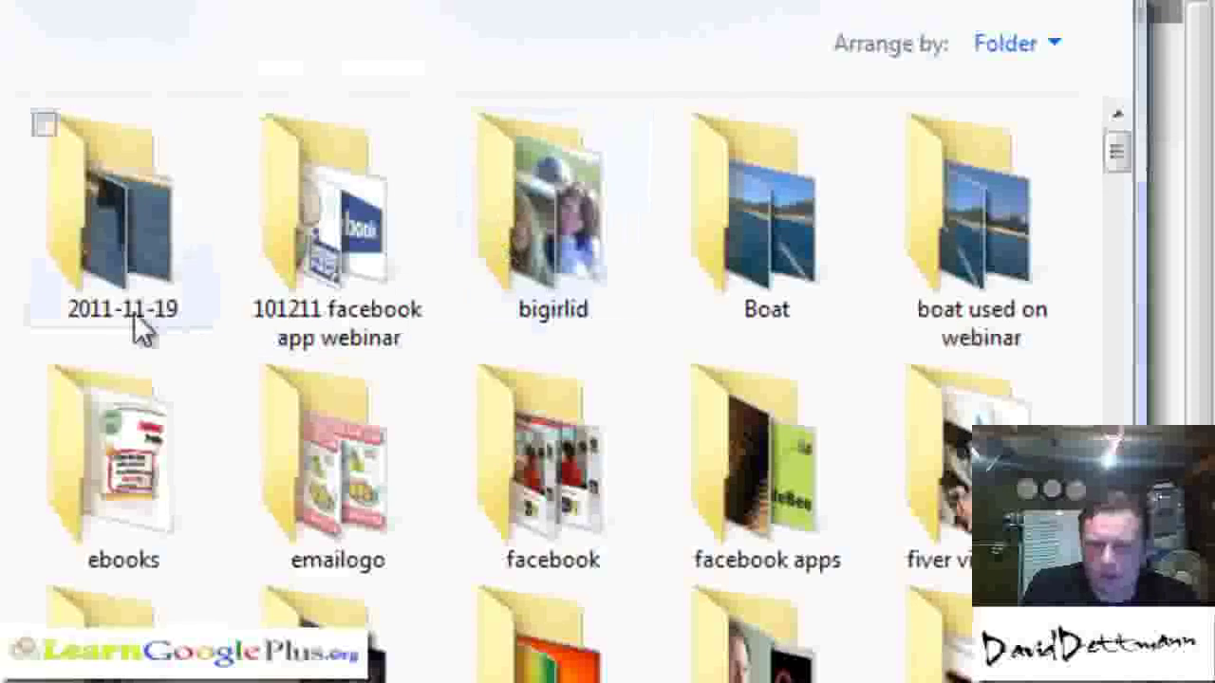
double_click(771, 243)
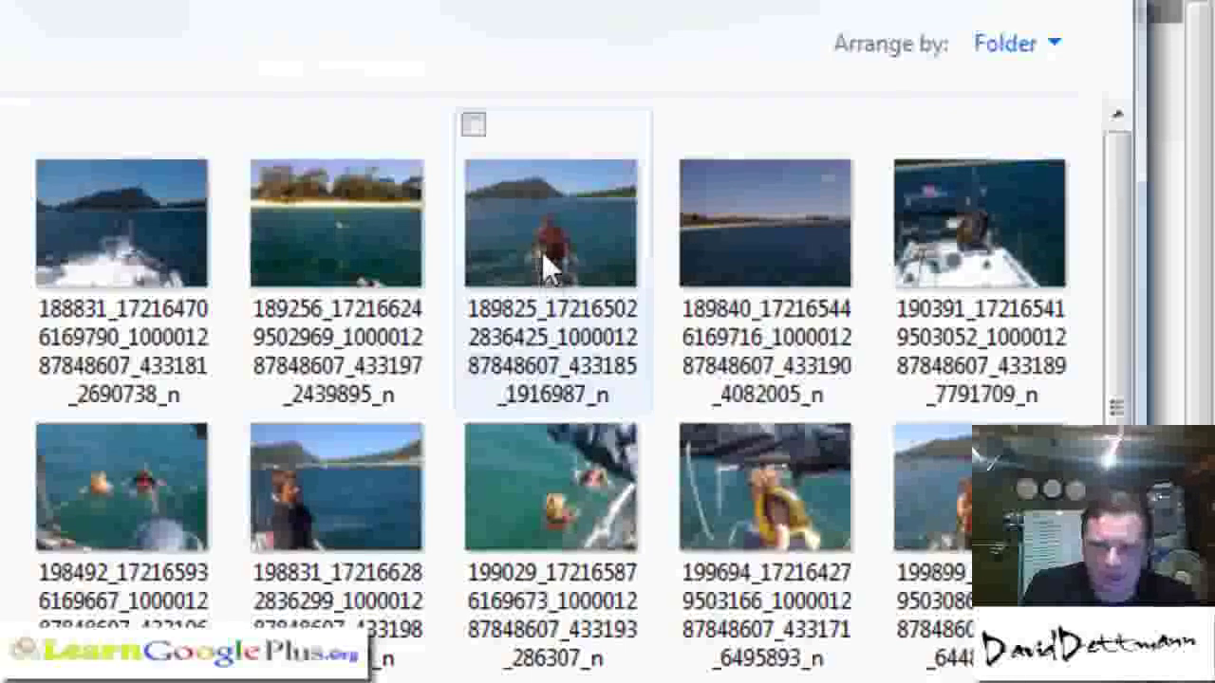
left_click(545, 252)
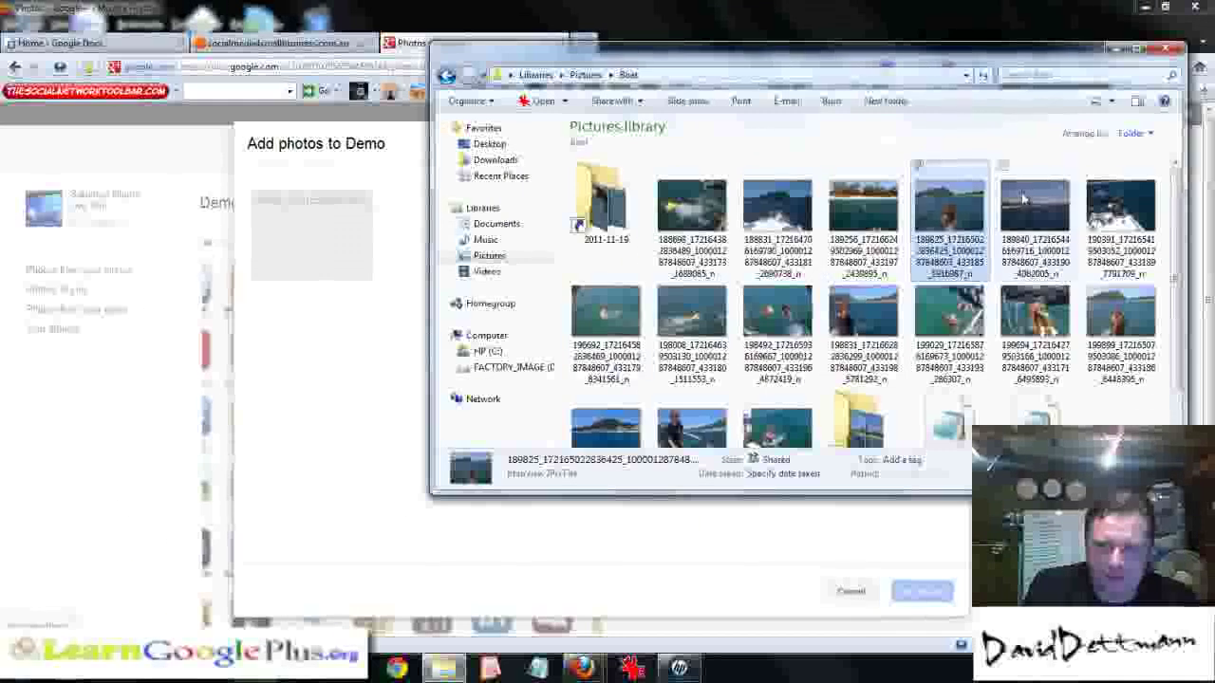
left_click_drag(1023, 198, 295, 332)
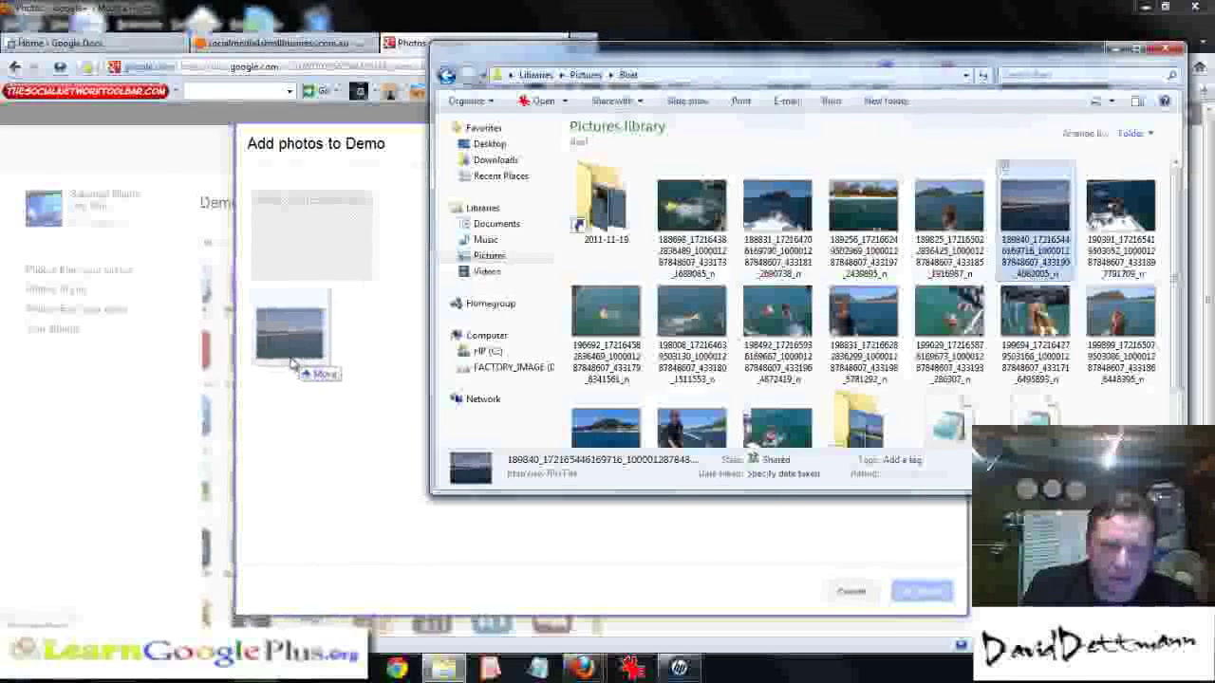
left_click_drag(1118, 210, 351, 370)
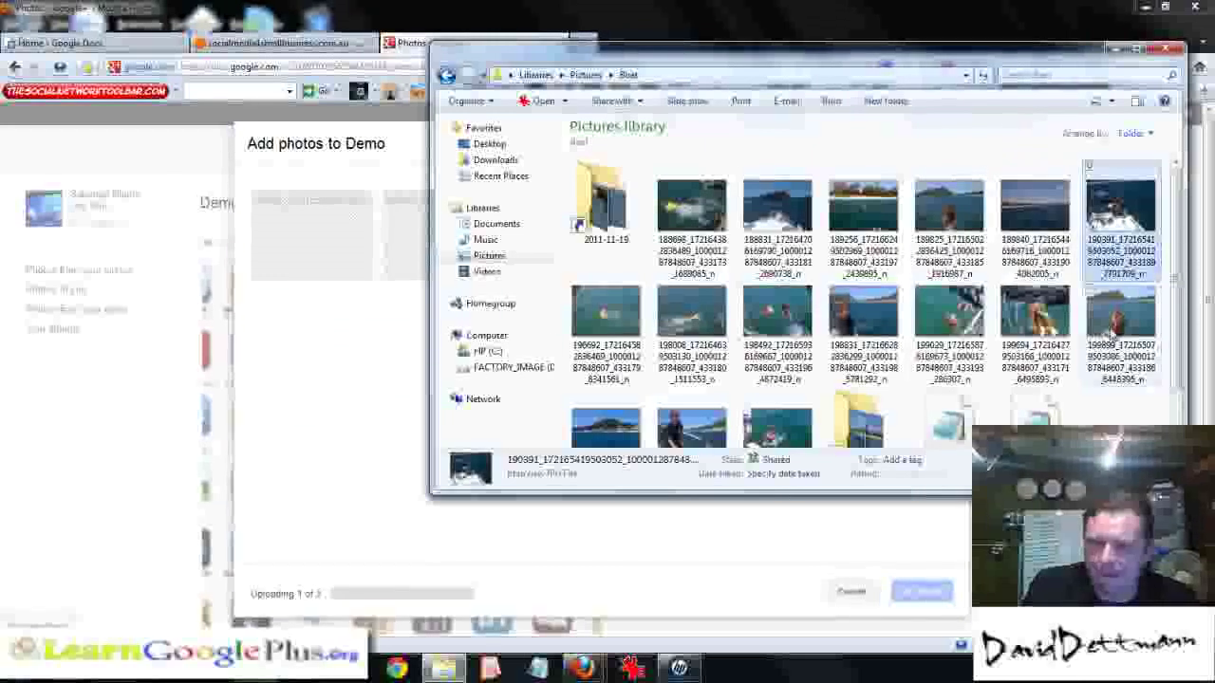
Drag the remaining boat and swimming photos into the Demo upload and close Explorer.
left_click_drag(1118, 313, 325, 444)
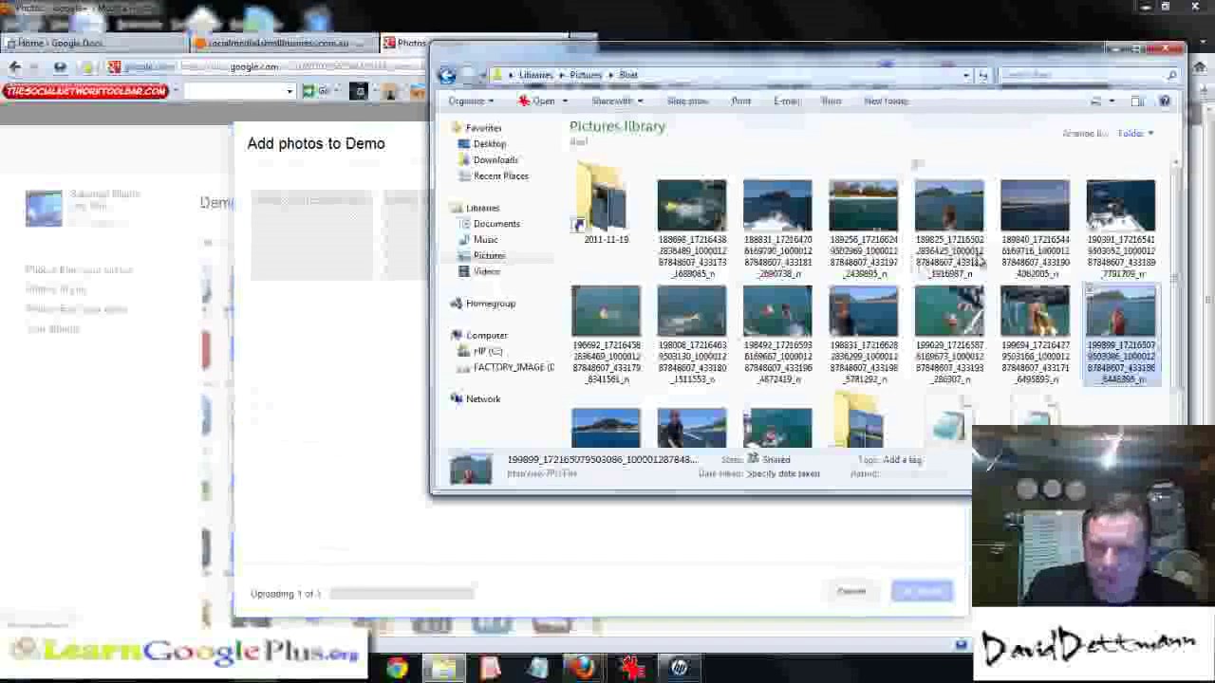
left_click_drag(1034, 314, 365, 384)
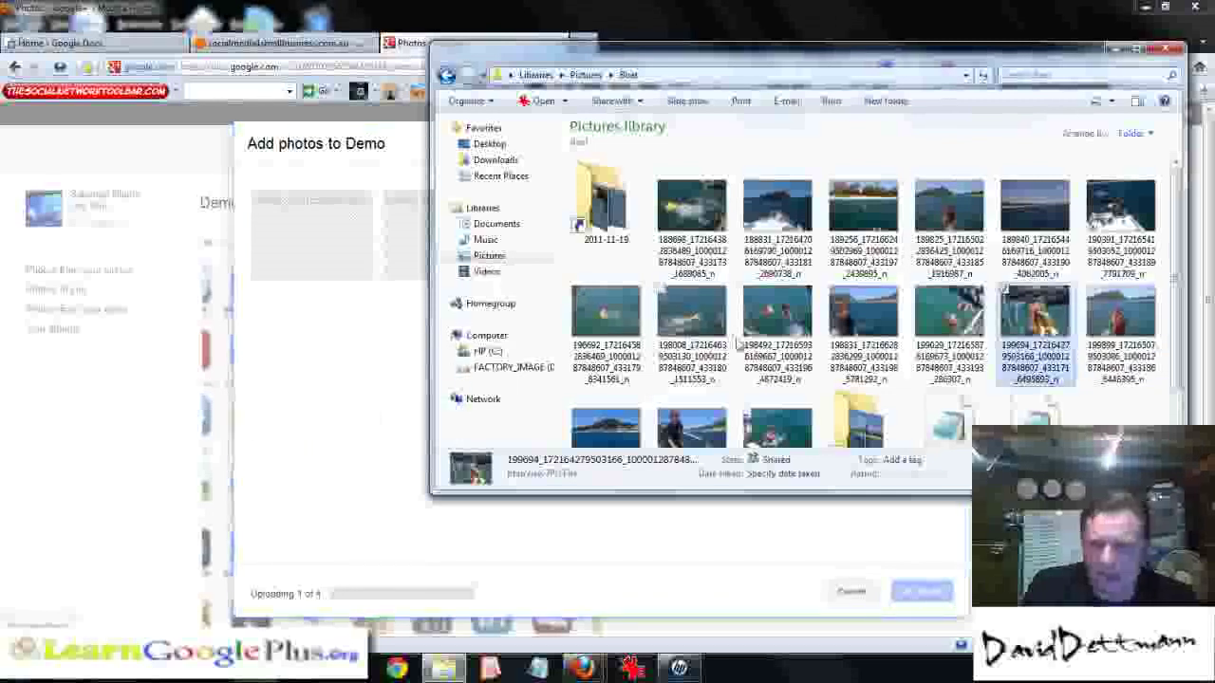
left_click_drag(949, 313, 366, 393)
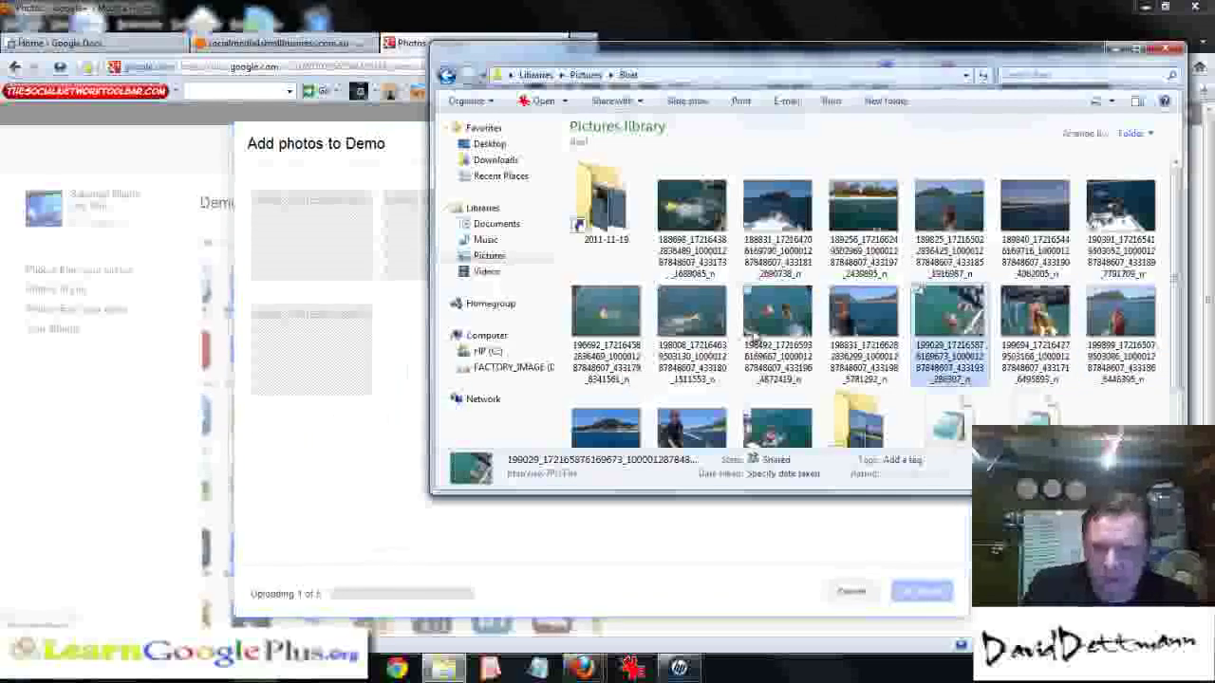
left_click_drag(861, 313, 313, 393)
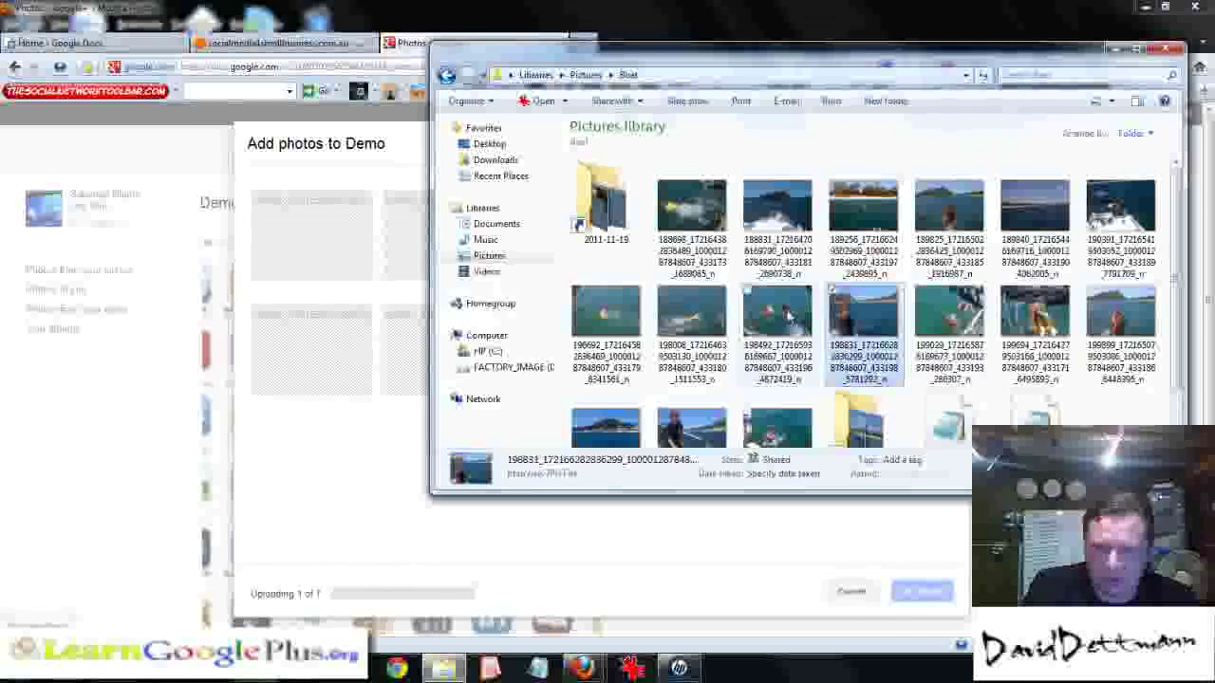
left_click_drag(691, 313, 351, 422)
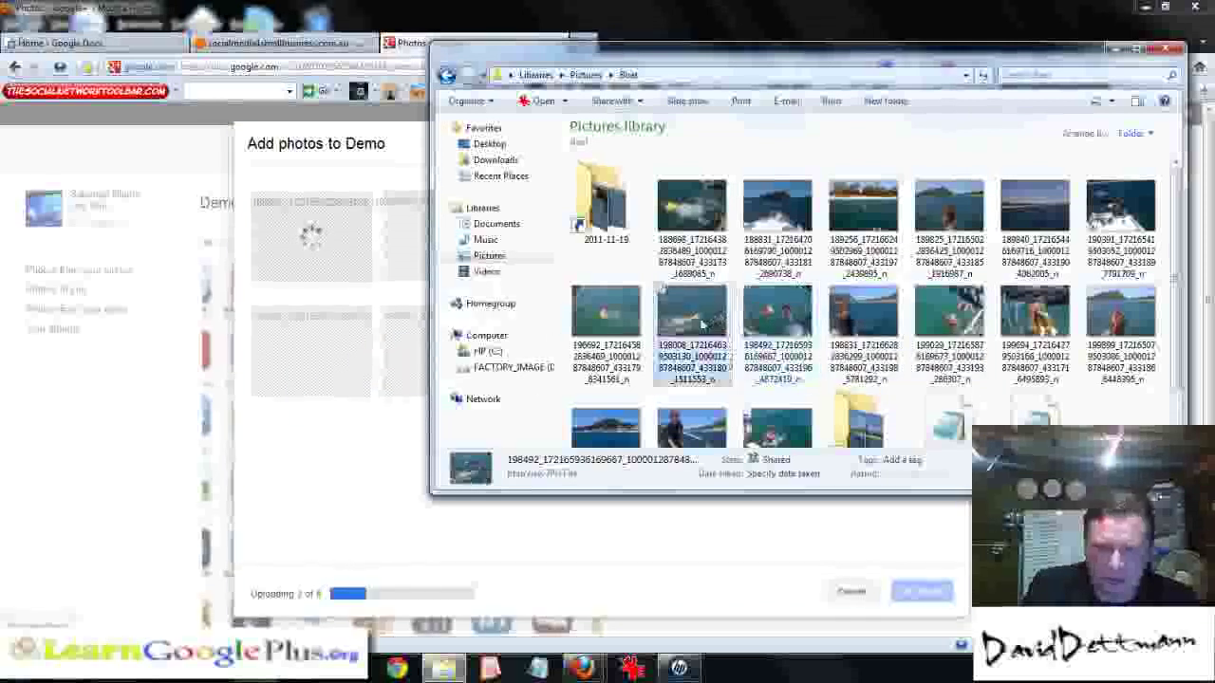
left_click_drag(605, 313, 349, 442)
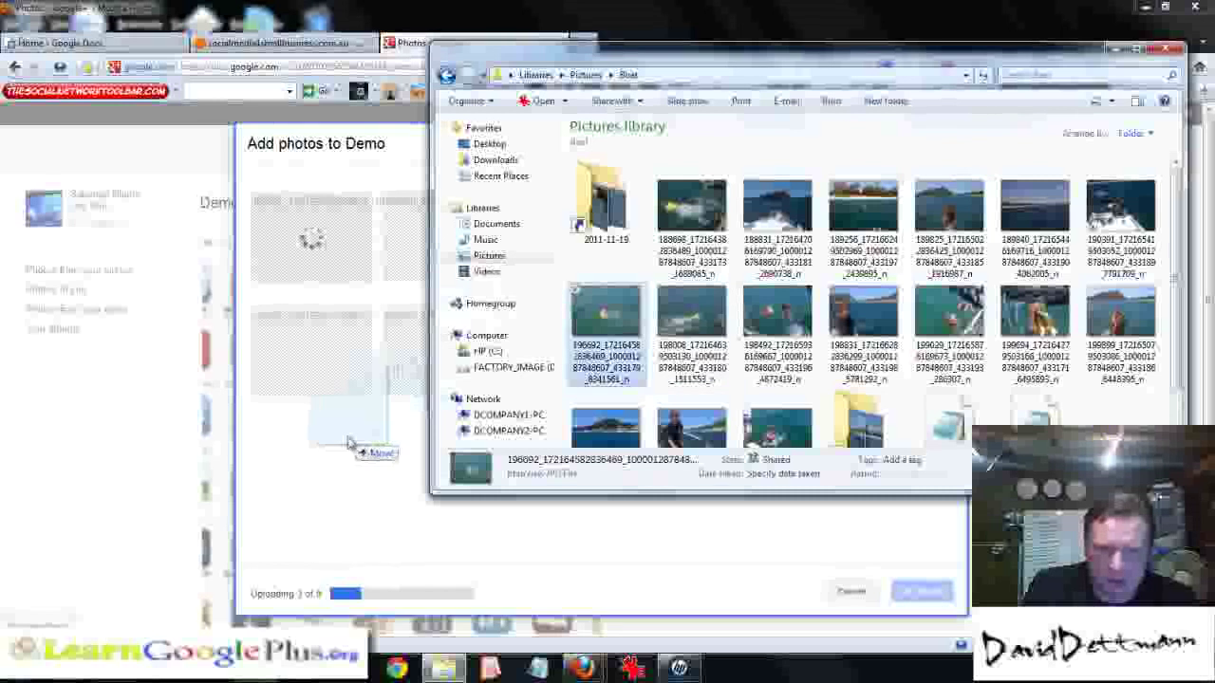
left_click_drag(605, 427, 398, 475)
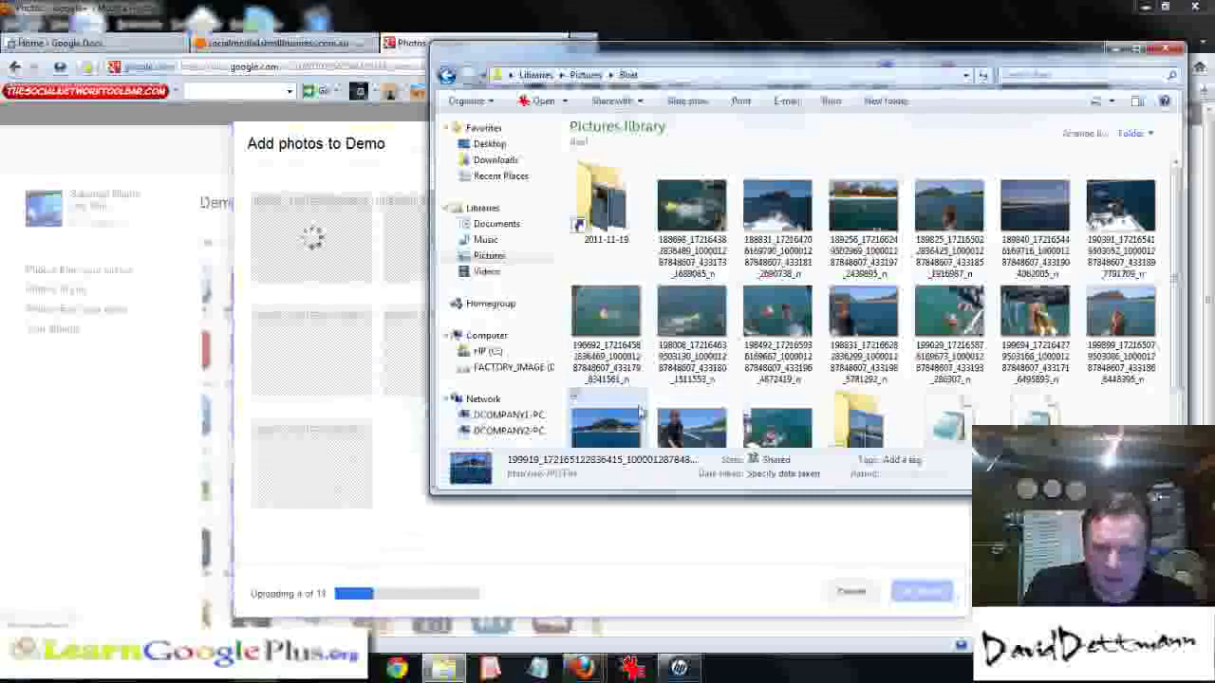
left_click_drag(693, 425, 532, 494)
left_click_drag(777, 427, 570, 493)
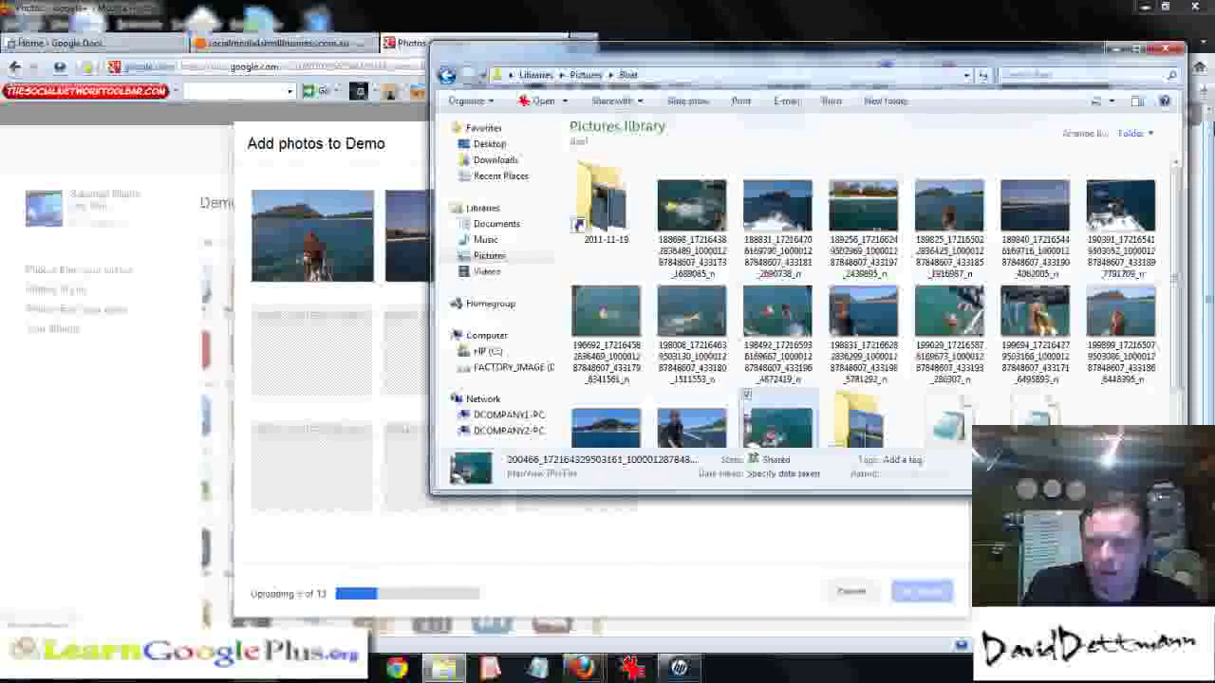
left_click(1116, 47)
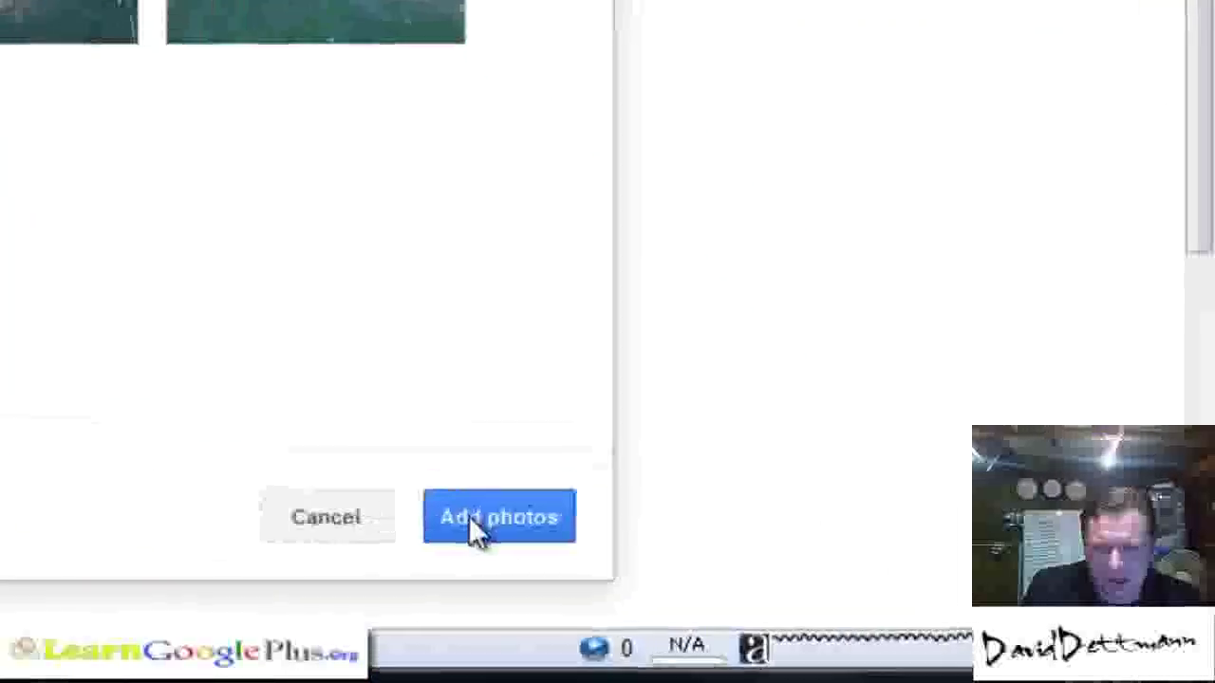
Add the uploaded boat photos to Demo and share them with the Following circle.
left_click(909, 593)
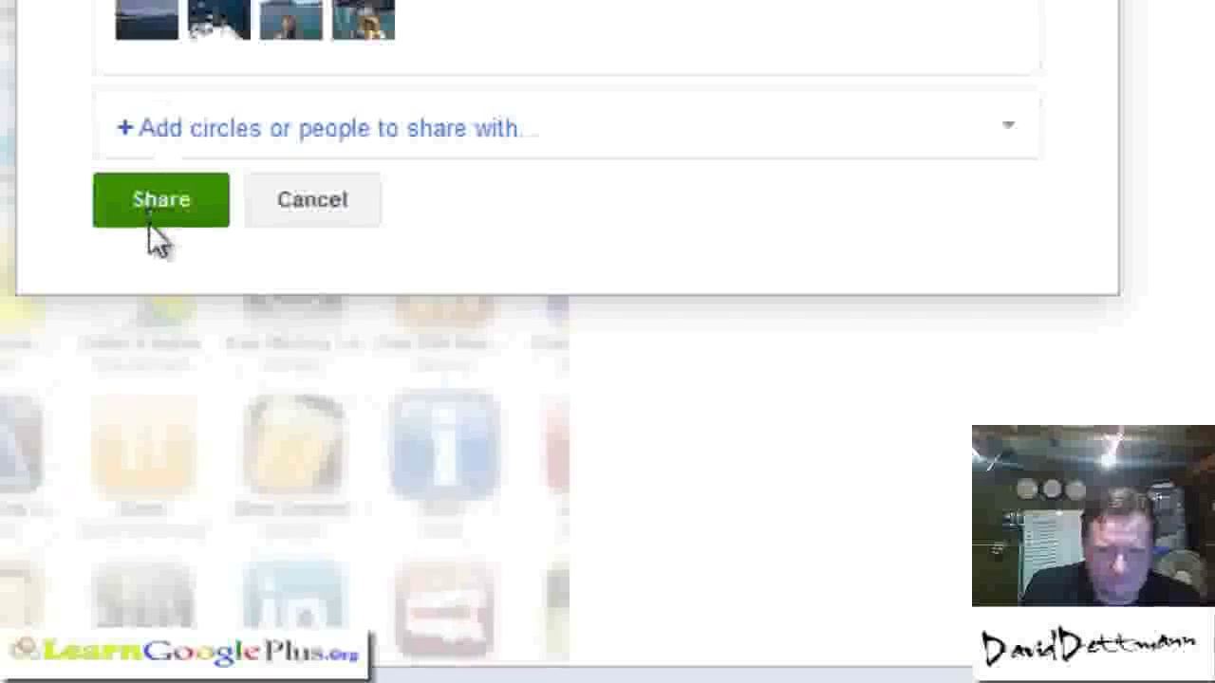
left_click(1011, 131)
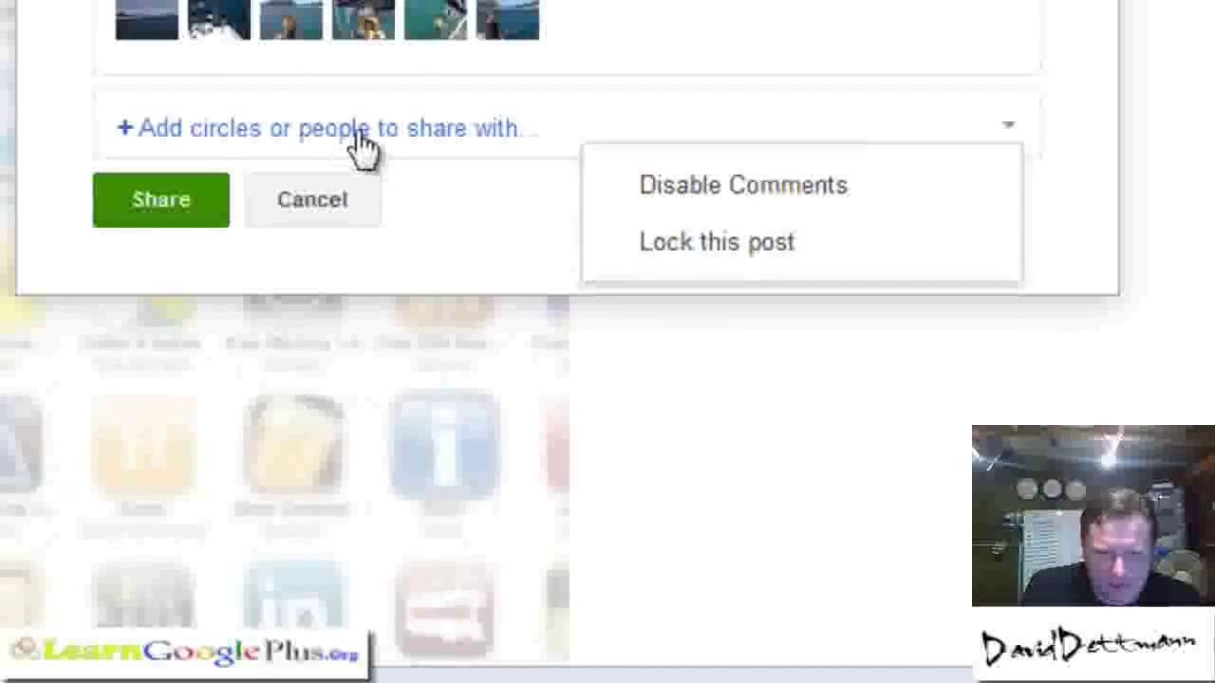
left_click(207, 140)
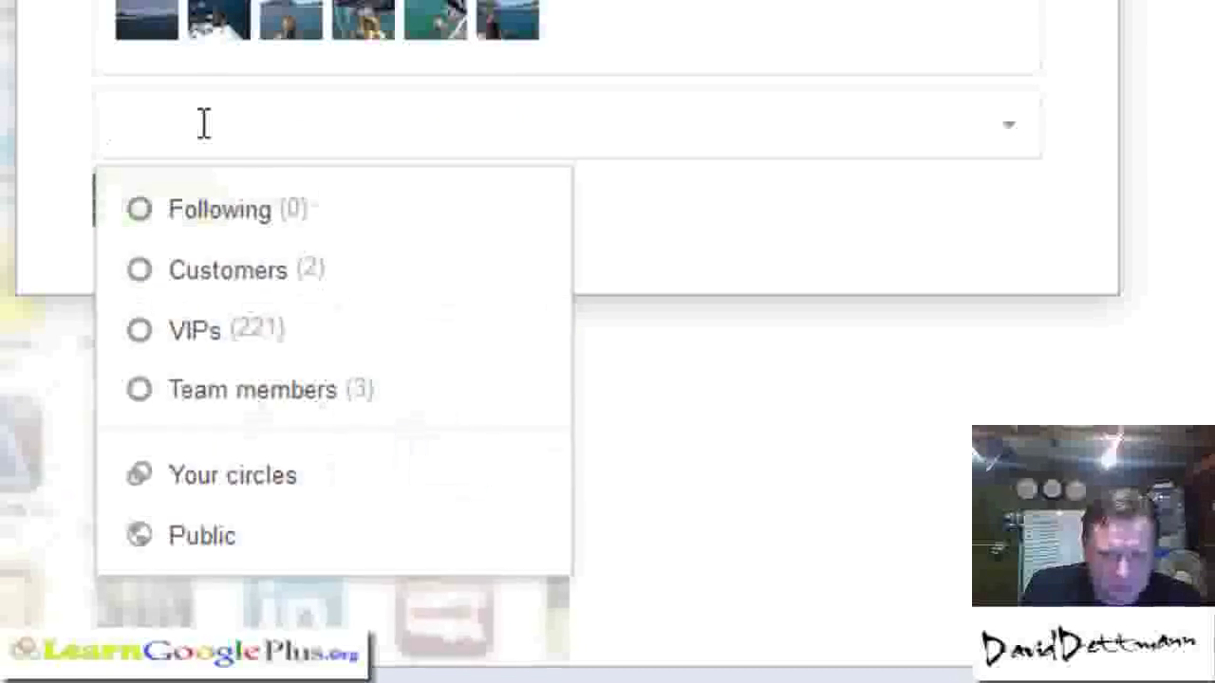
left_click(131, 214)
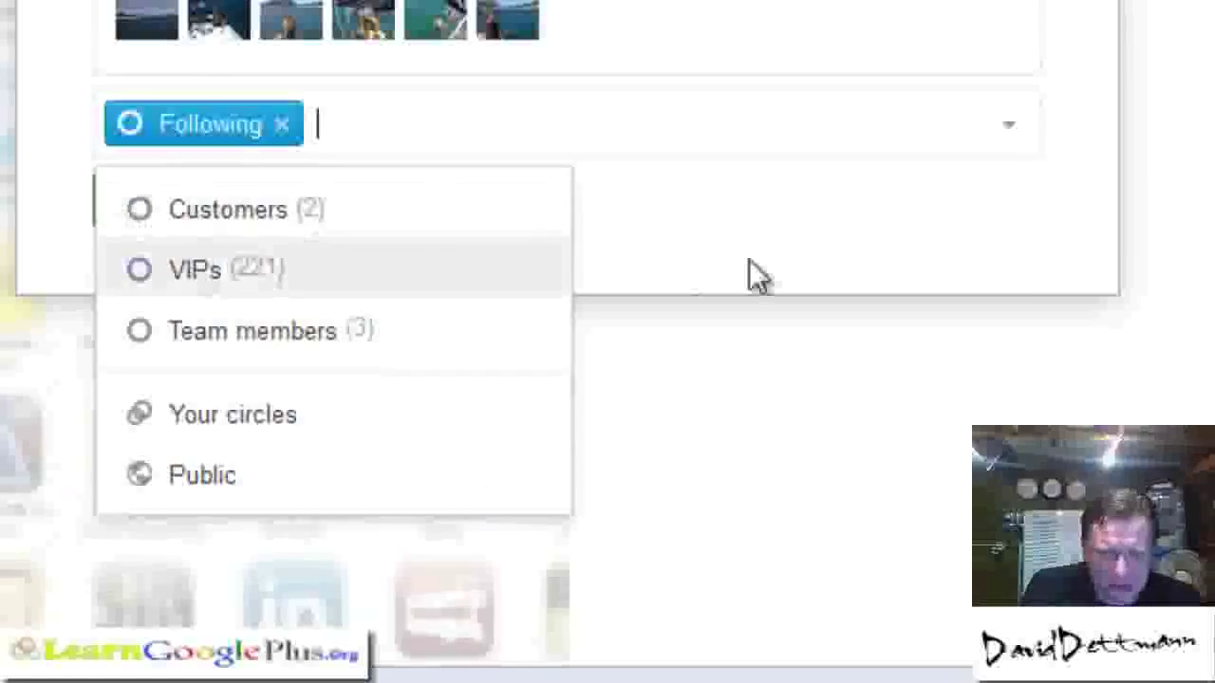
left_click(149, 204)
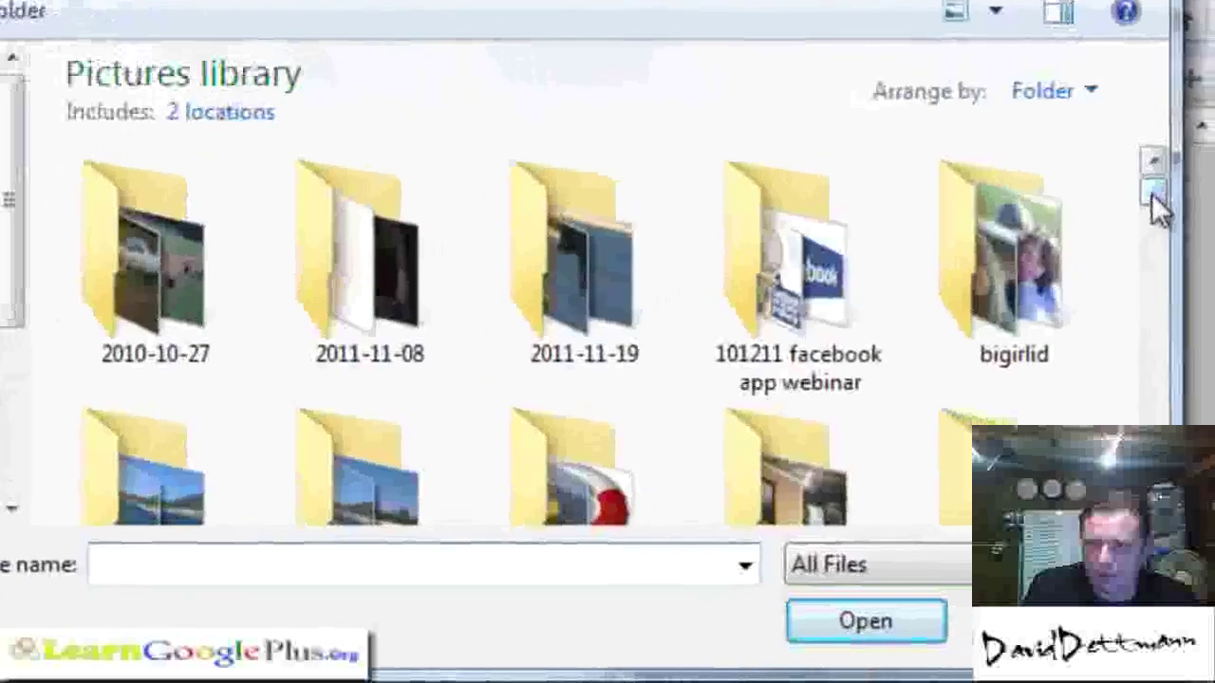
Upload the 'Me three' photo from the jerry folder into the Demo album.
left_click(1152, 193)
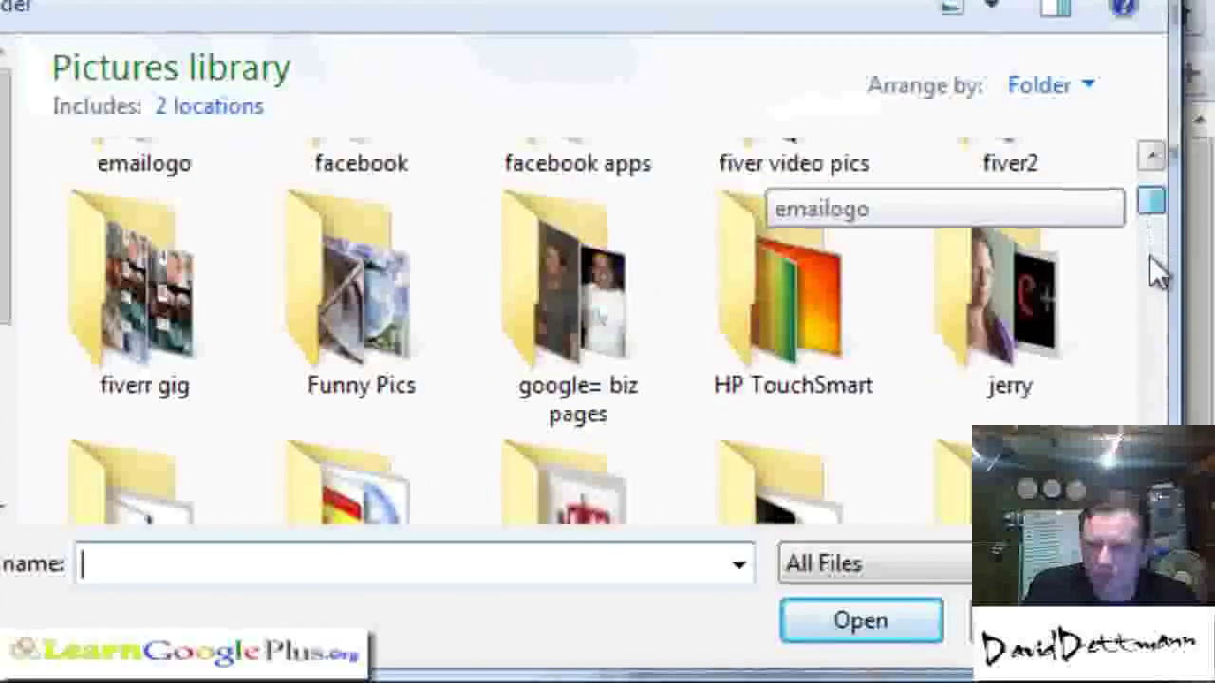
double_click(1026, 318)
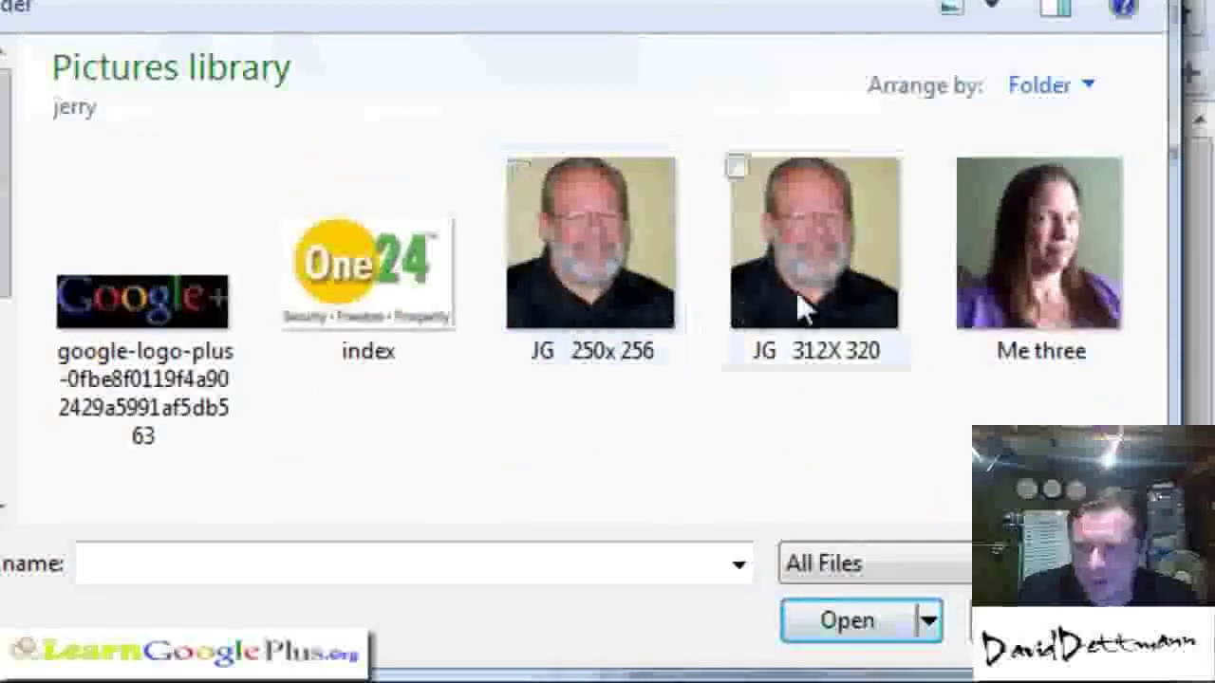
left_click(1094, 274)
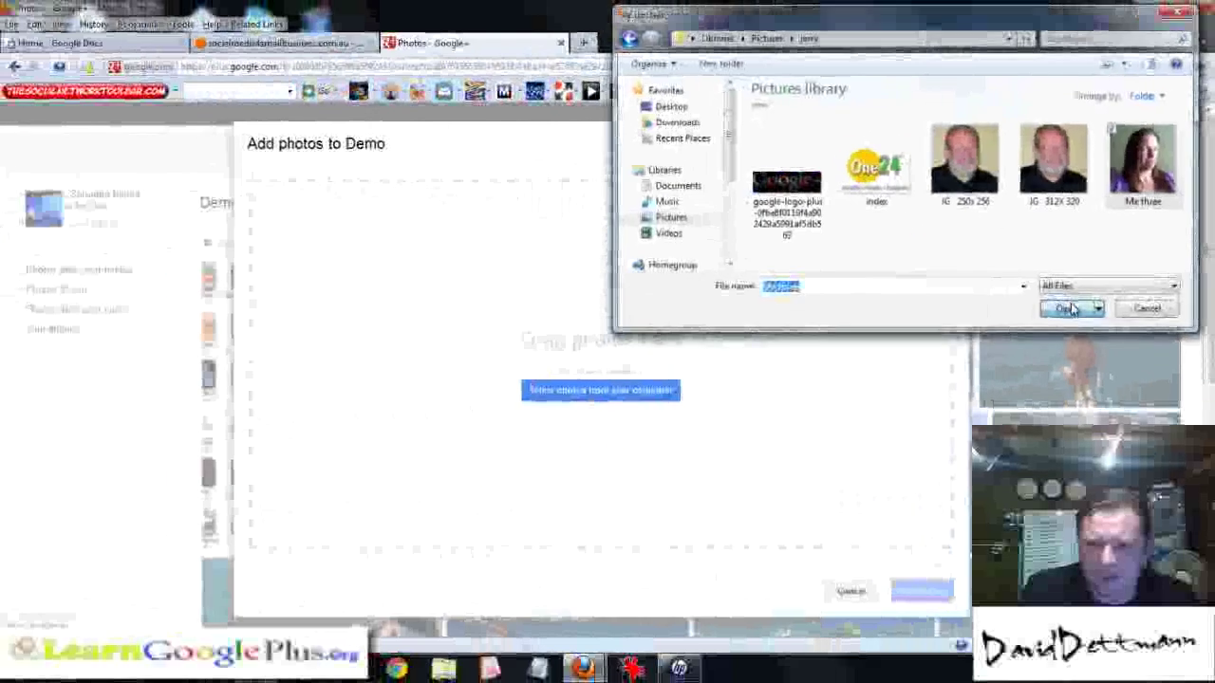
left_click(1073, 308)
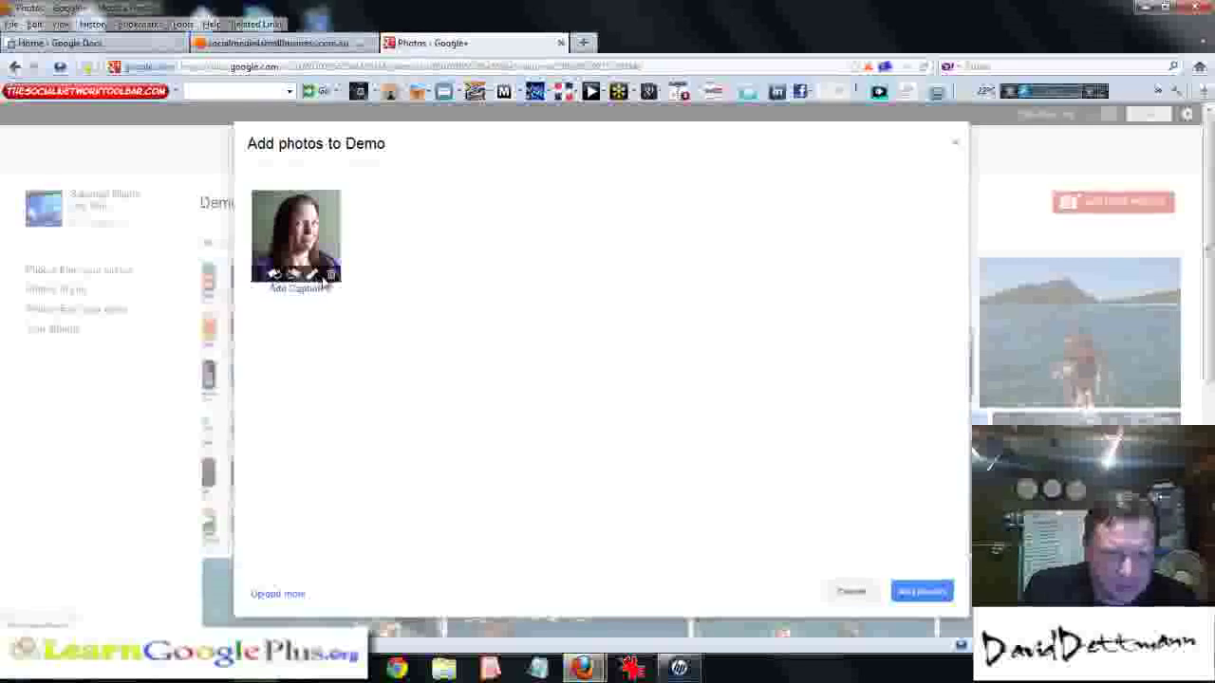
Add the photo to Demo and move its grouped faces back to untagged.
left_click(917, 594)
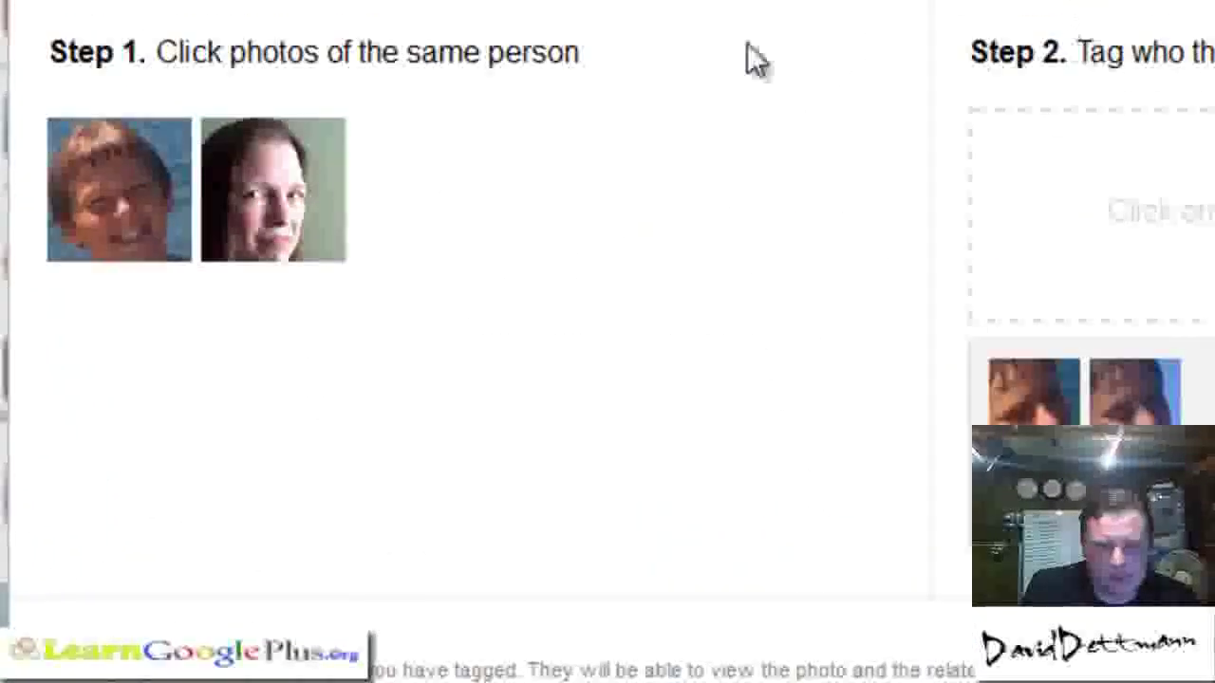
mouse_move(273, 190)
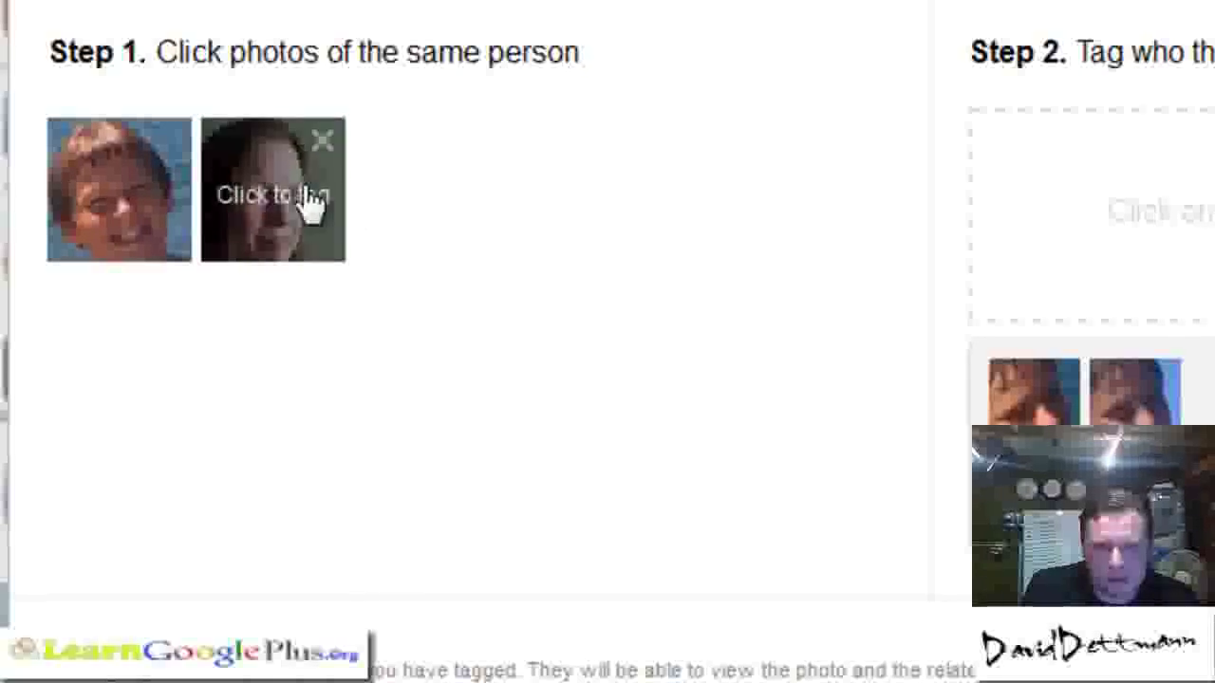
left_click(311, 204)
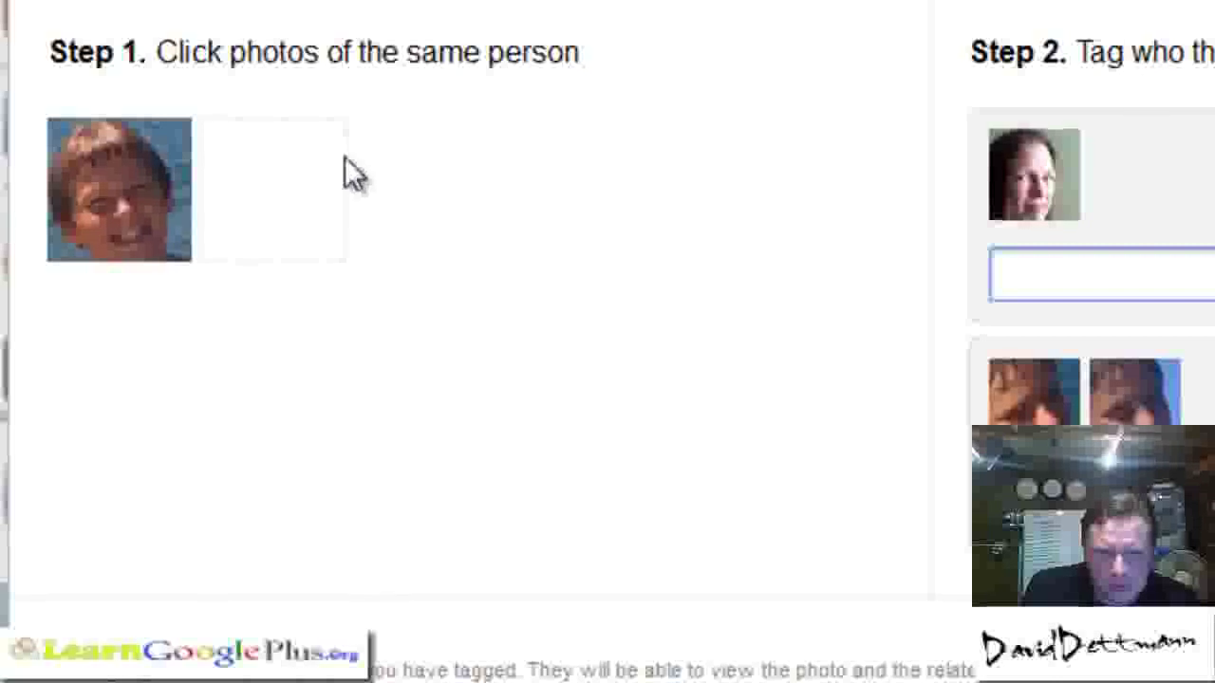
left_click(188, 193)
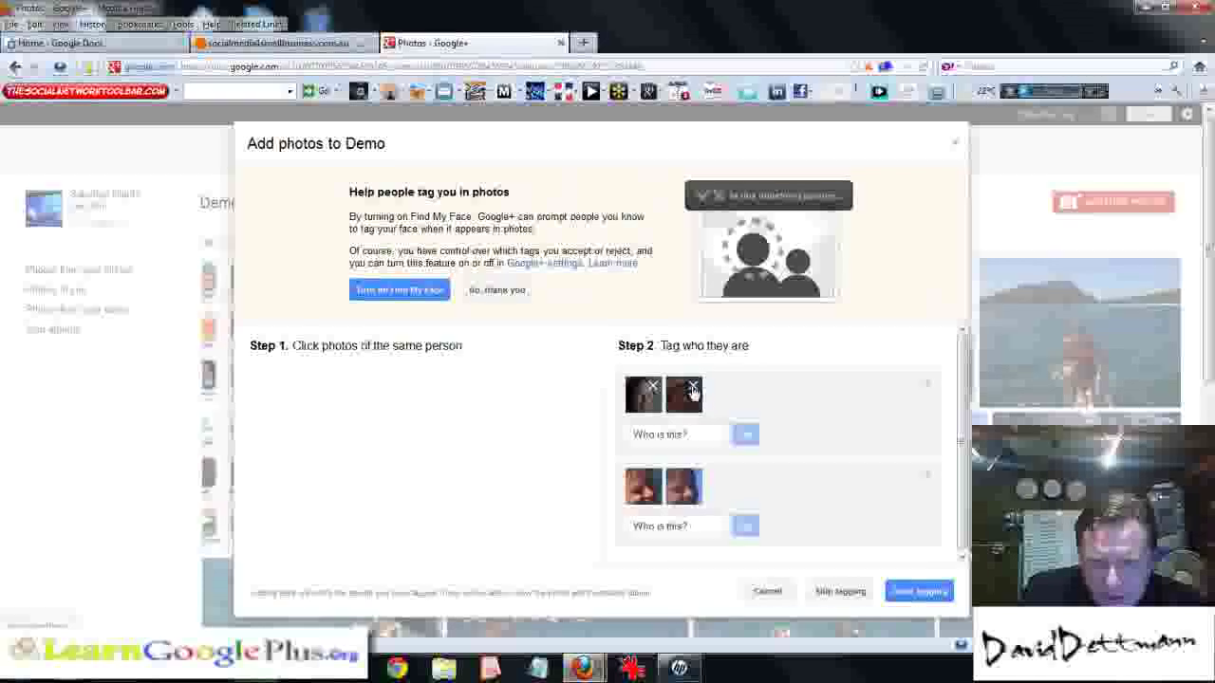
left_click(693, 386)
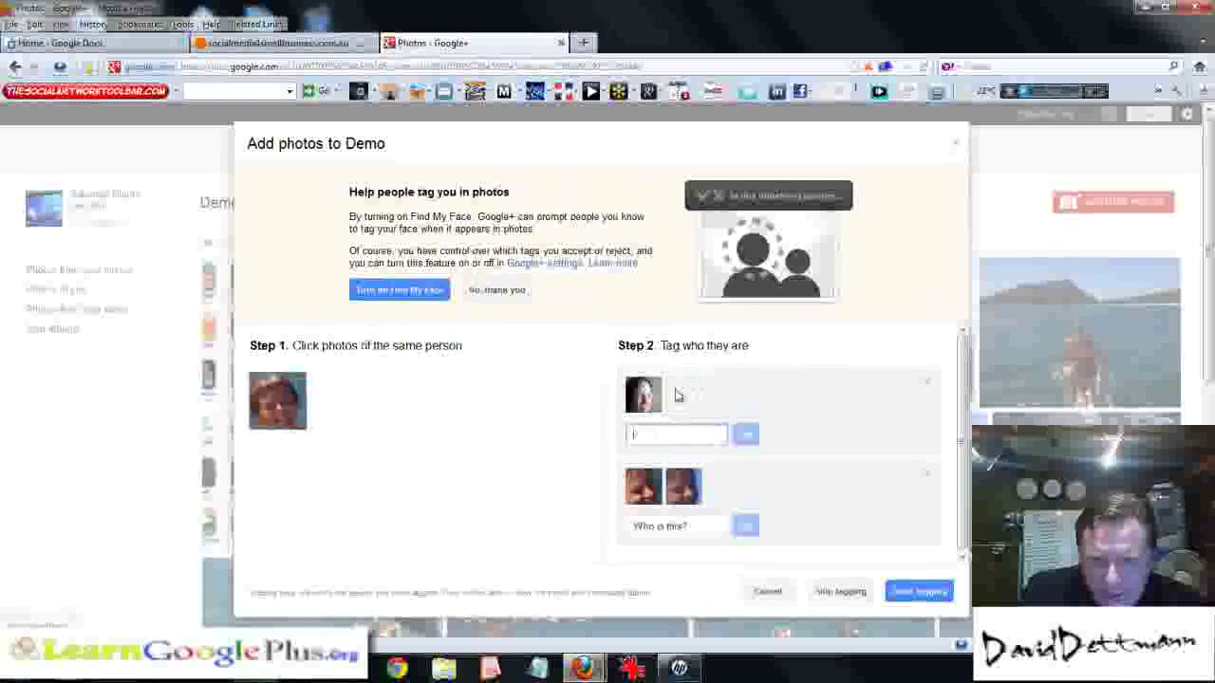
left_click(659, 392)
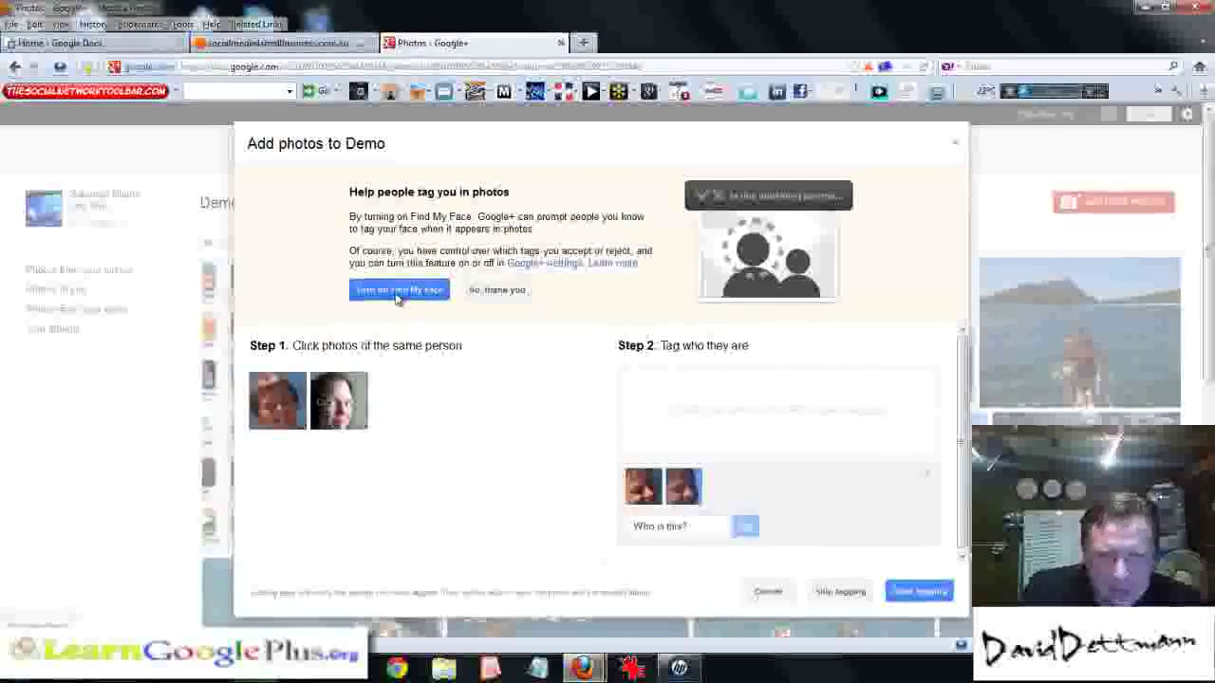
left_click(397, 291)
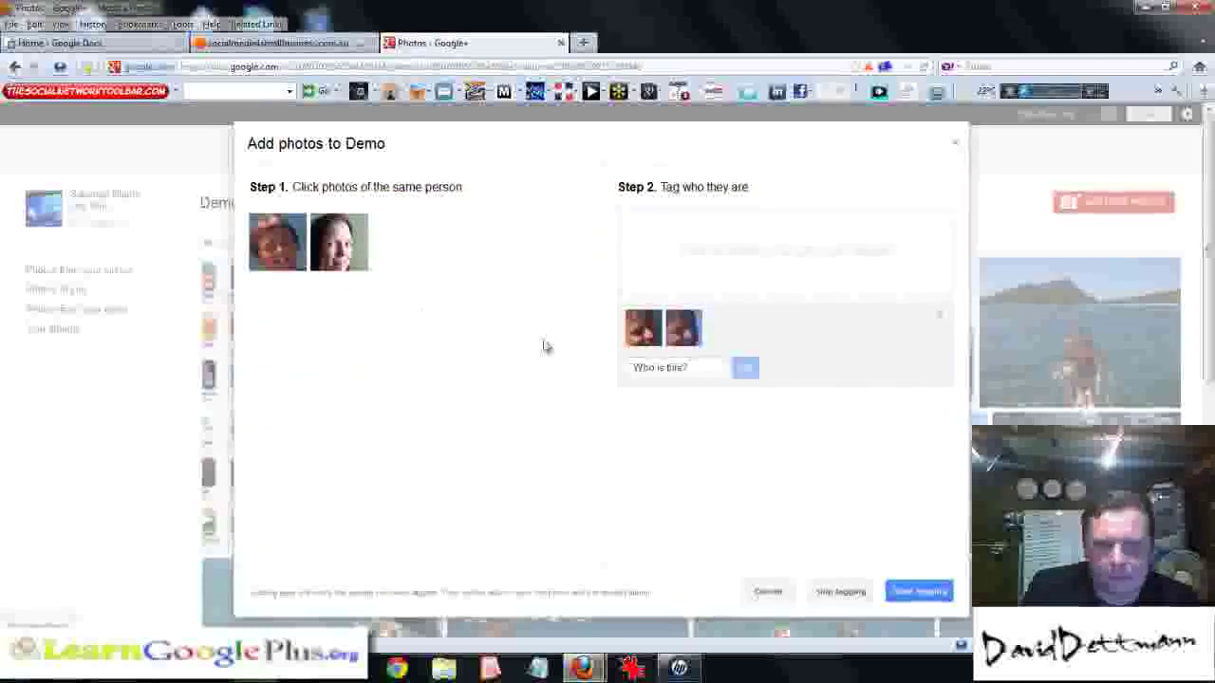
left_click(339, 256)
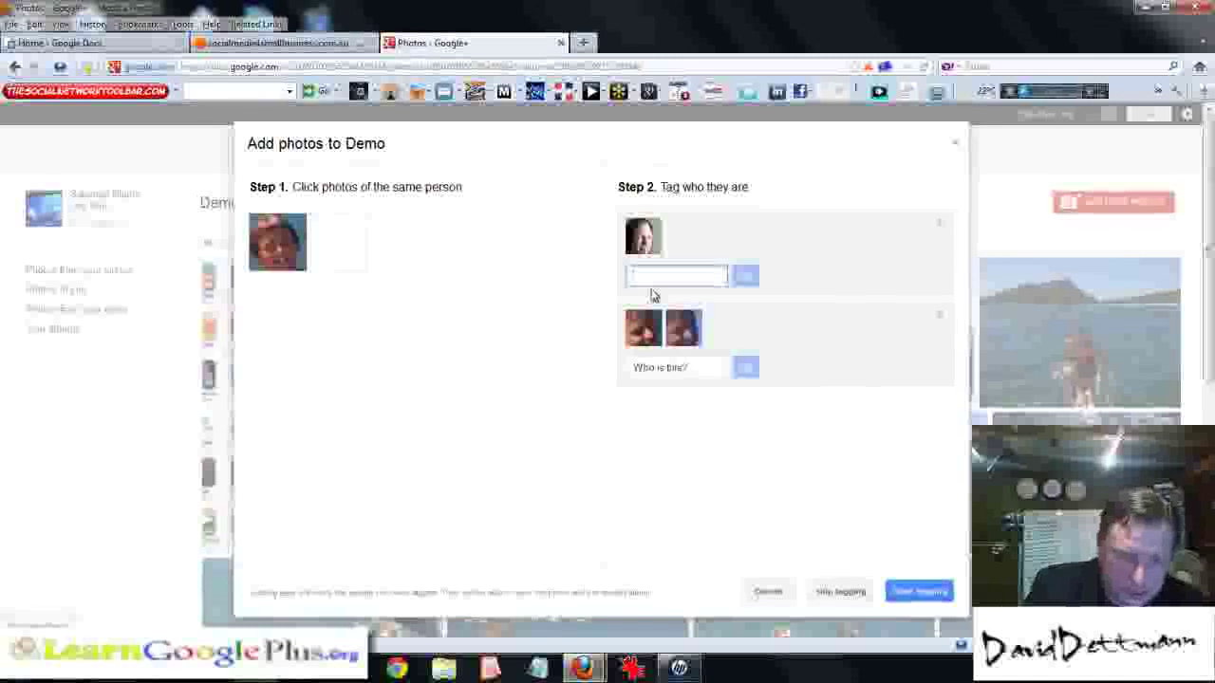
type("Hk")
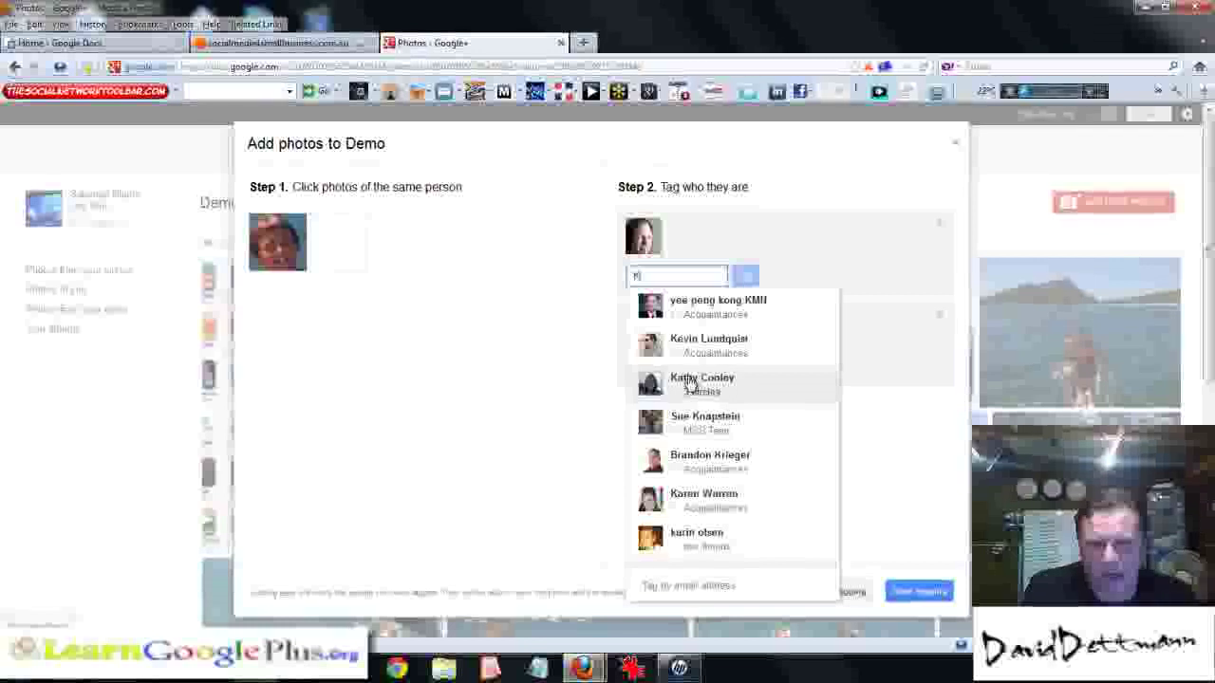
left_click(691, 385)
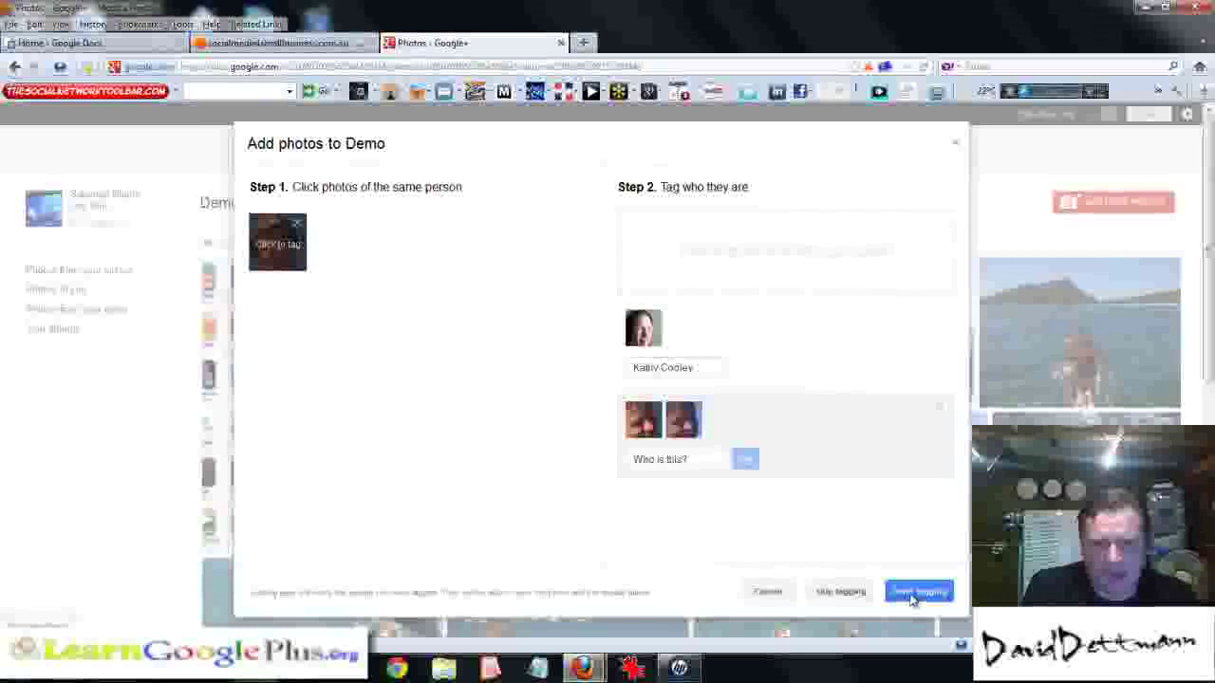
left_click(911, 593)
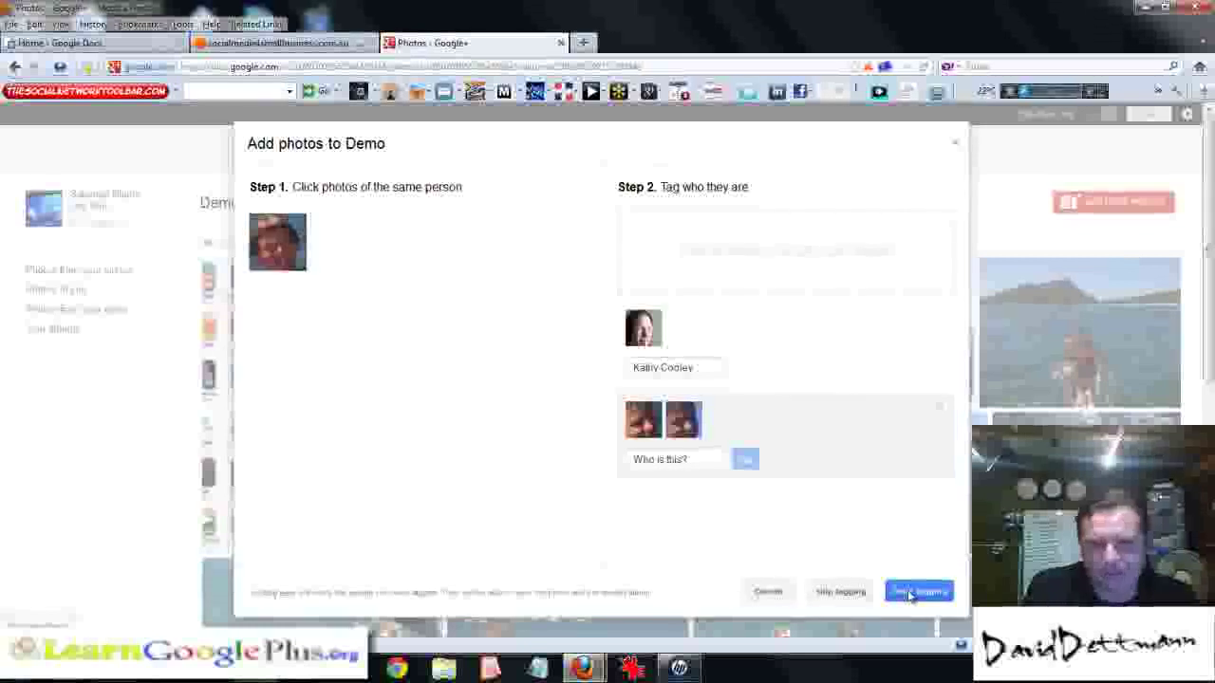
Finish tagging and share the 16-photo Demo album with the tagged person.
left_click(912, 593)
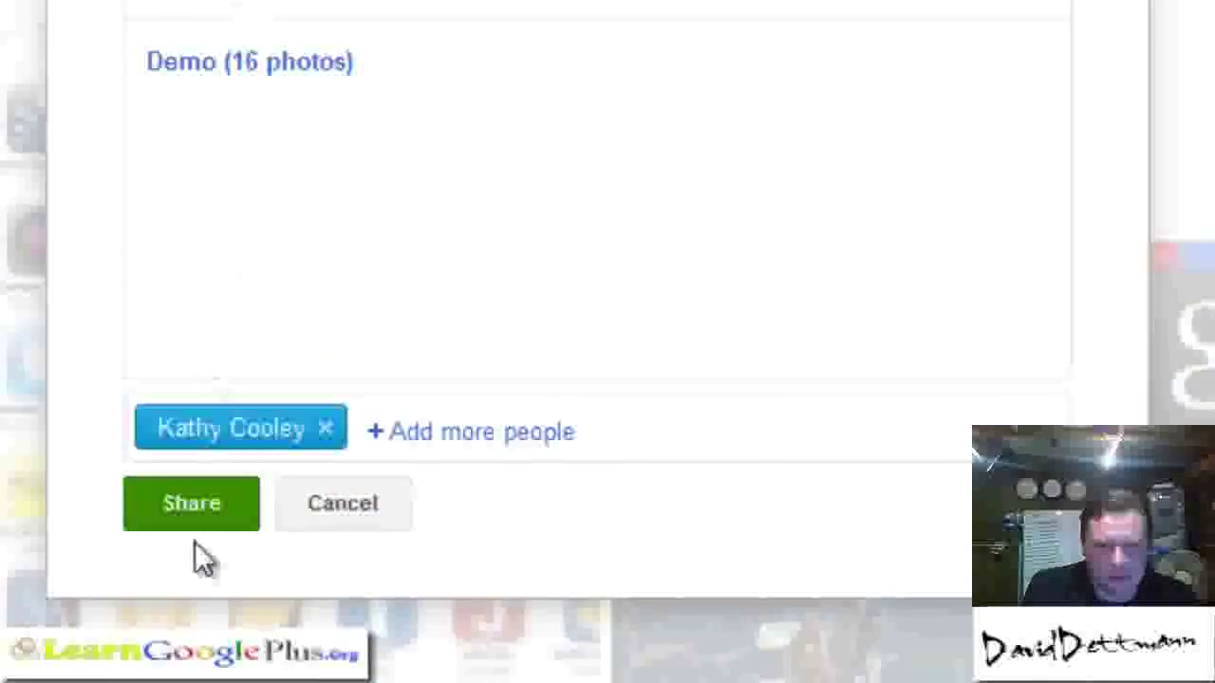
left_click(183, 500)
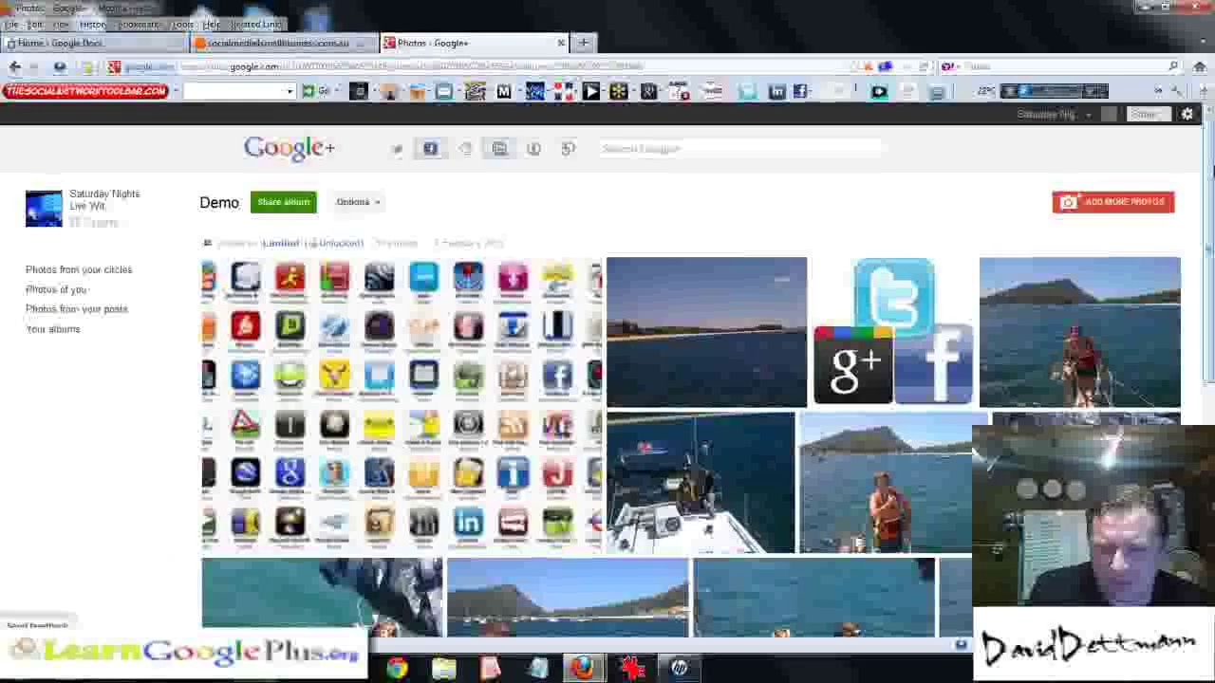
scroll(607, 380, "down", 3)
mouse_move(1210, 256)
left_mouse_down()
mouse_move(1209, 311)
mouse_move(1205, 123)
left_mouse_up()
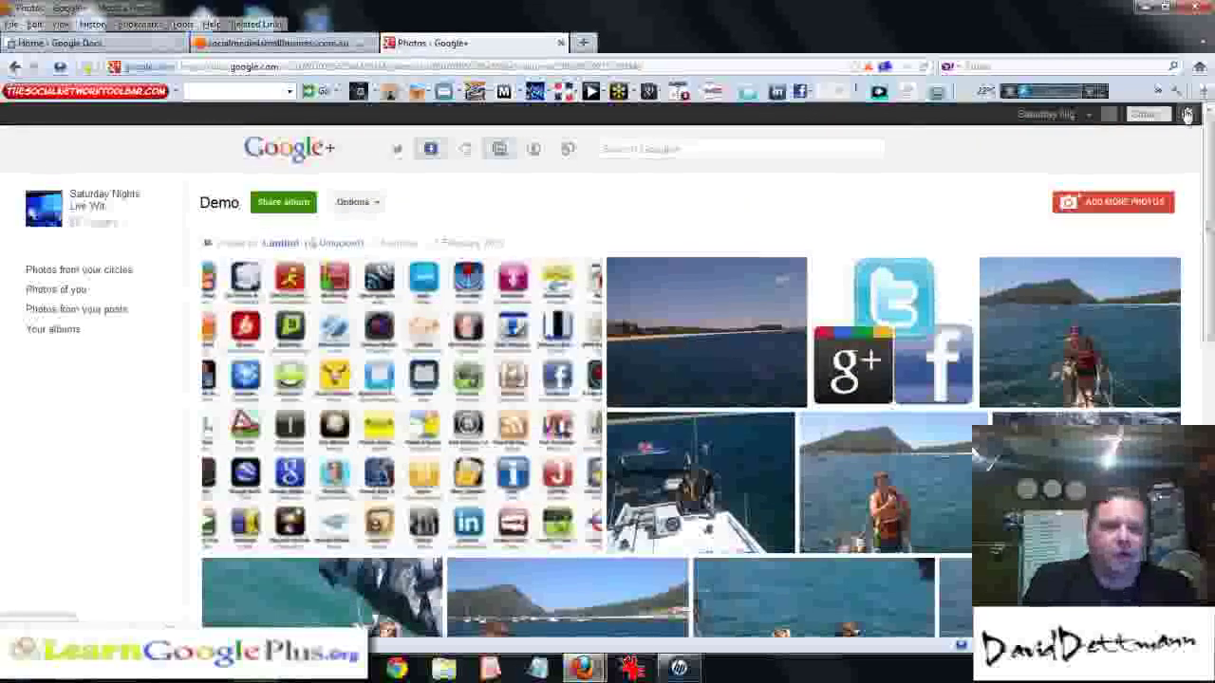